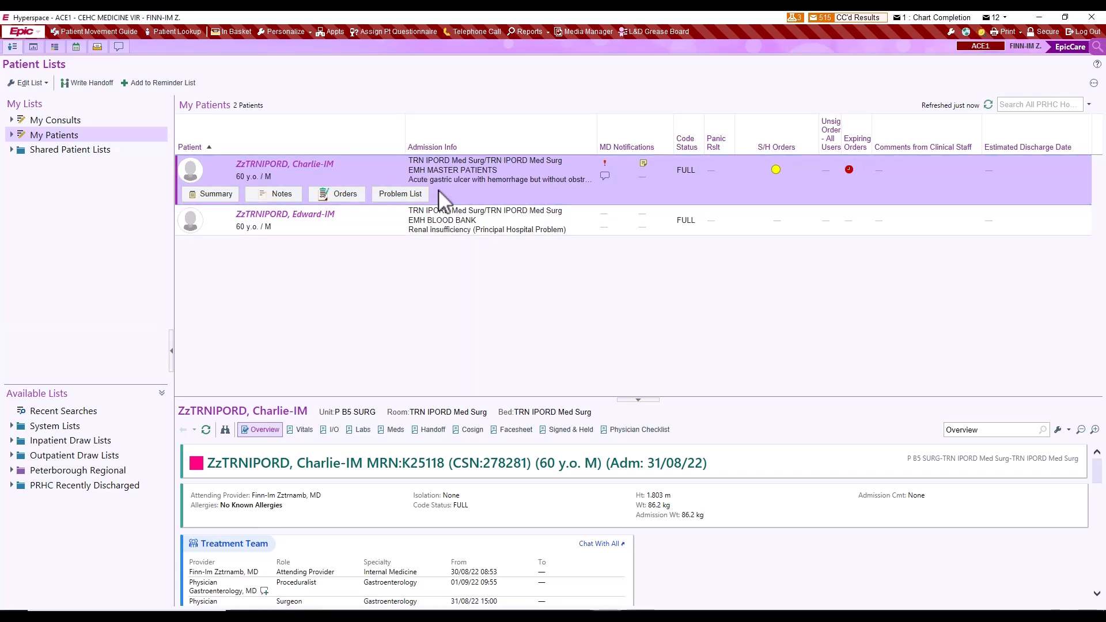
- Open the chart of the patient with the acute gastric ulcer and go to the active orders
{"action": "double_click", "coordinate": [440, 190]}
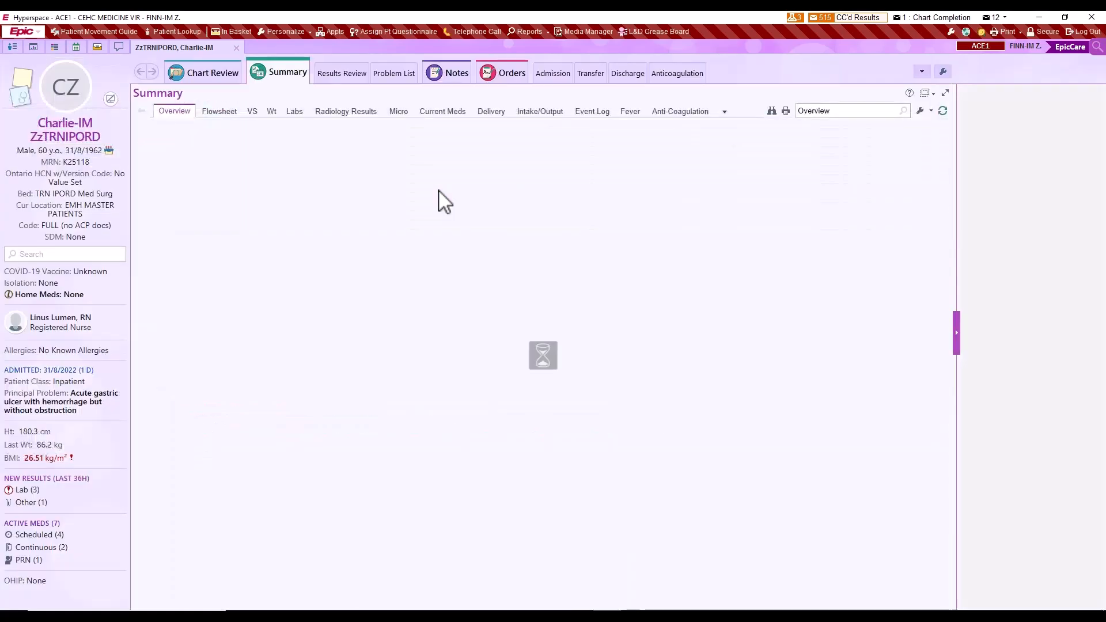
{"action": "left_click", "coordinate": [495, 79]}
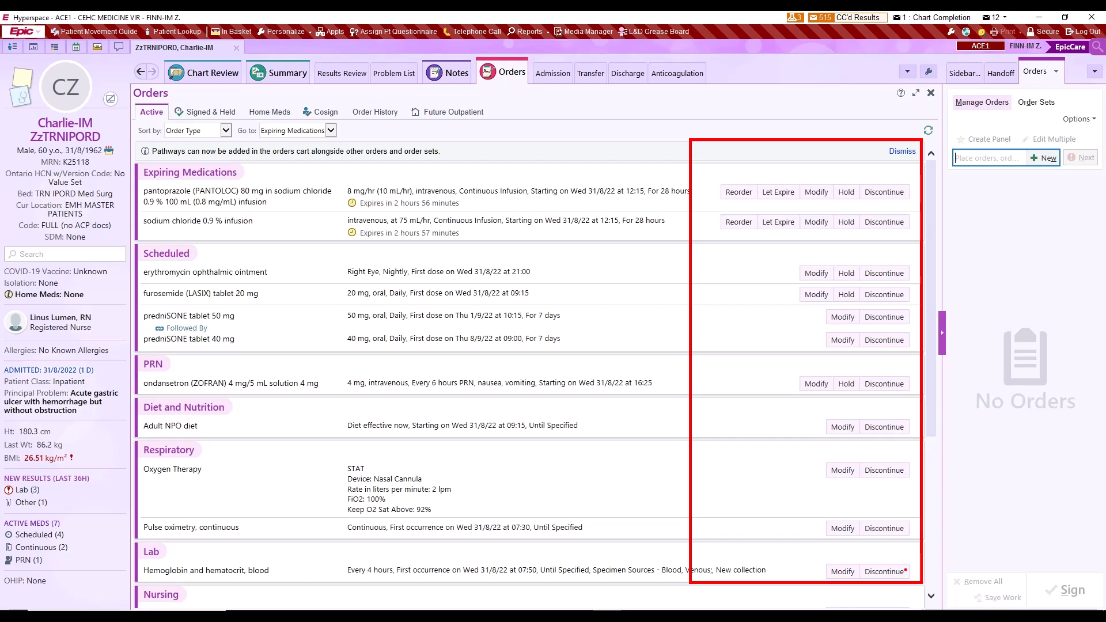
{"action": "left_click", "coordinate": [332, 132]}
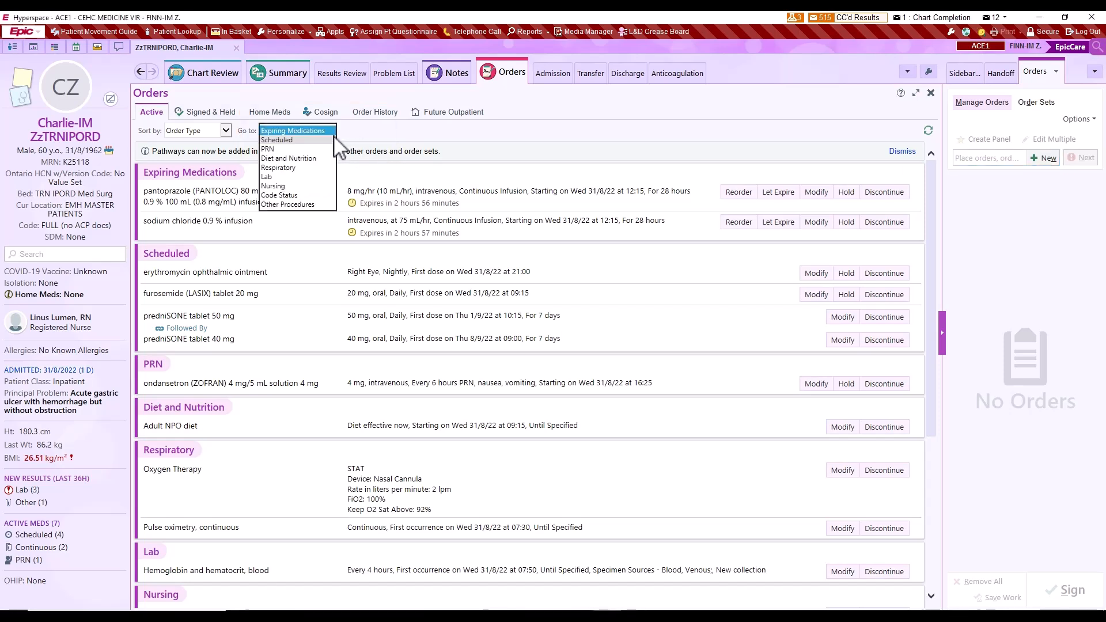
{"action": "left_click", "coordinate": [379, 135]}
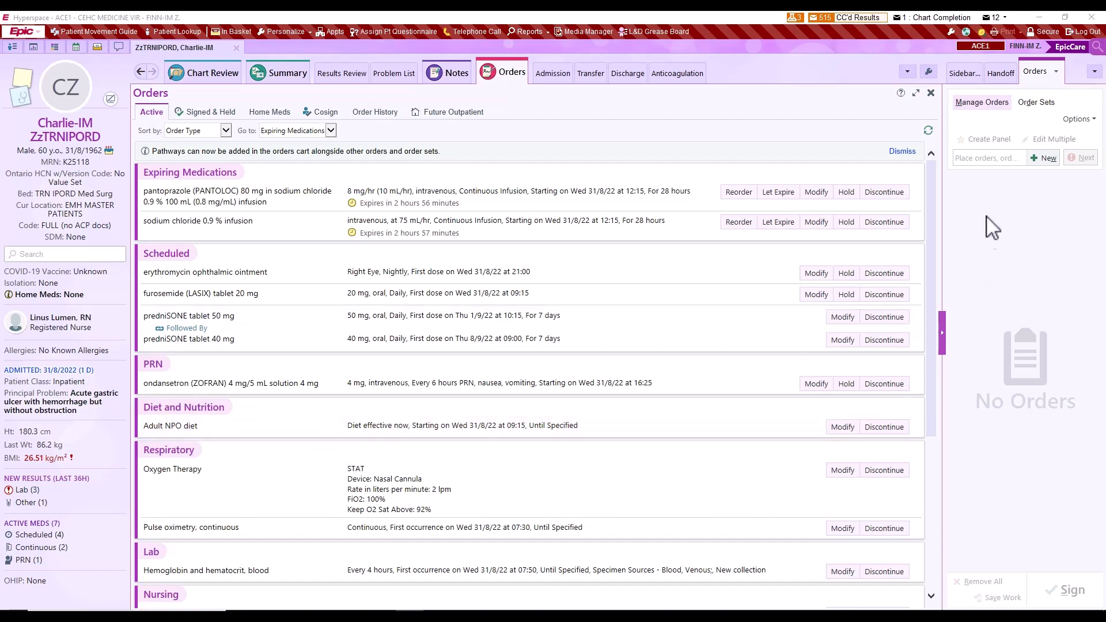
- Search for new orders matching DIET
{"action": "left_click", "coordinate": [976, 162]}
{"action": "type", "text": "DIET"}
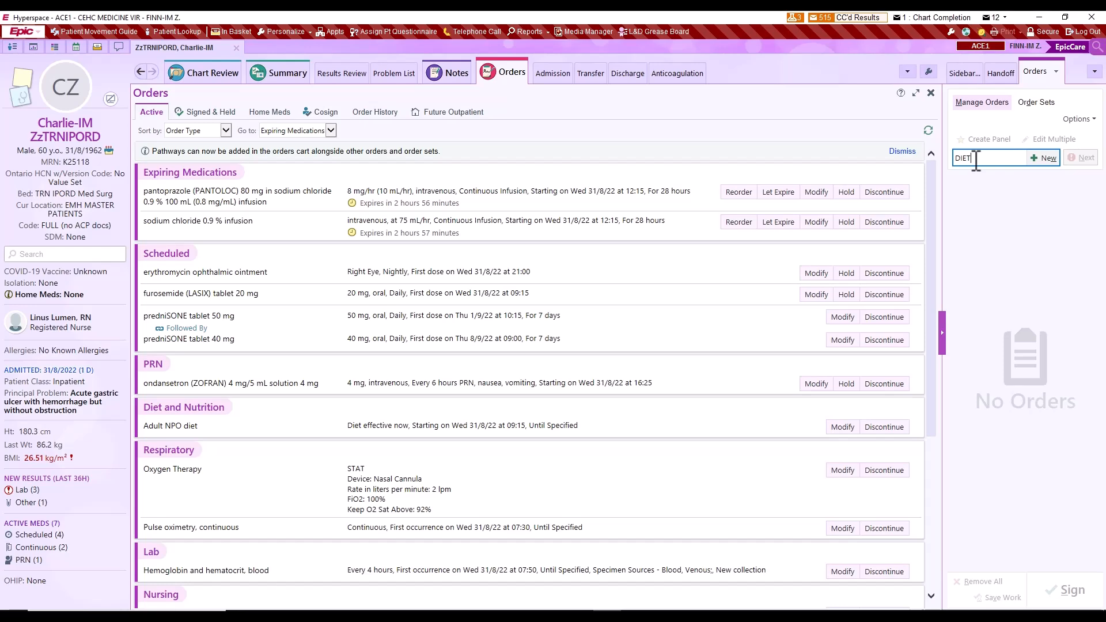
{"action": "key", "text": "Return"}
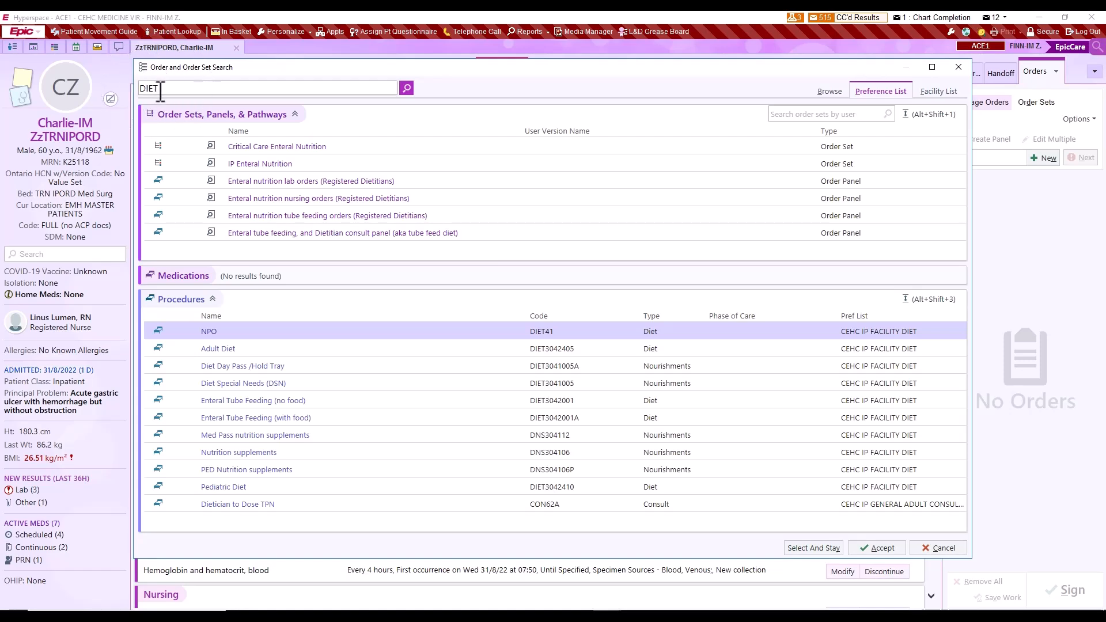
{"action": "key", "text": "ctrl"}
{"action": "key", "text": "ctrl"}
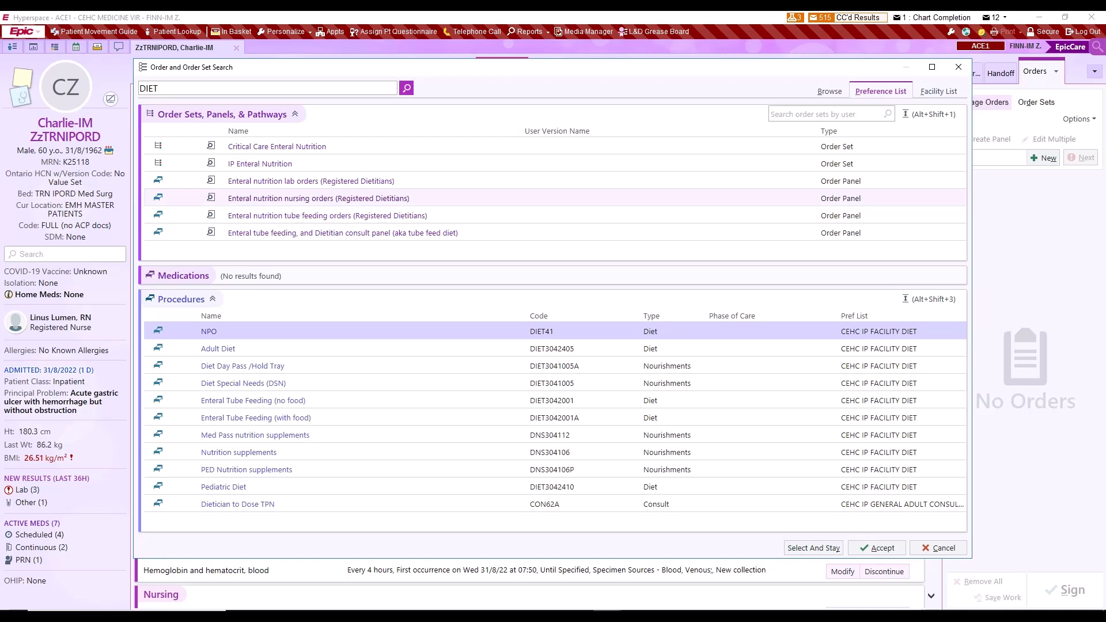
{"action": "key", "text": "Escape"}
{"action": "key", "text": "ctrl+2"}
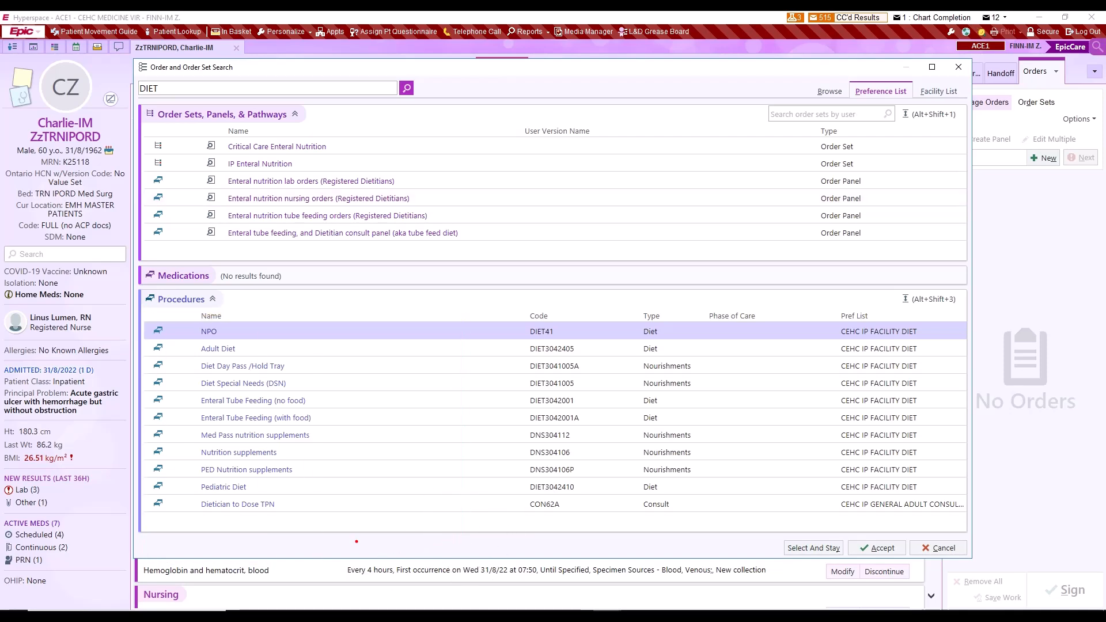
{"action": "mouse_move", "coordinate": [391, 496]}
{"action": "left_mouse_down"}
{"action": "mouse_move", "coordinate": [283, 505]}
{"action": "mouse_move", "coordinate": [391, 505]}
{"action": "left_mouse_up"}
{"action": "left_click_drag", "start_coordinate": [292, 470], "coordinate": [391, 450]}
{"action": "left_click_drag", "start_coordinate": [292, 452], "coordinate": [386, 430]}
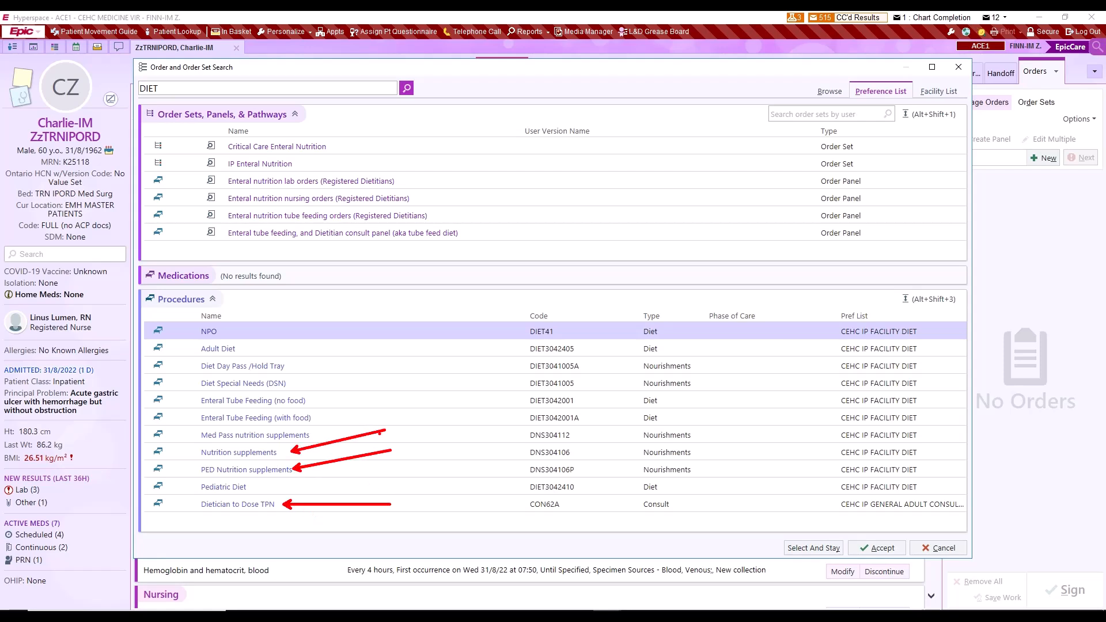
{"action": "key", "text": "Escape"}
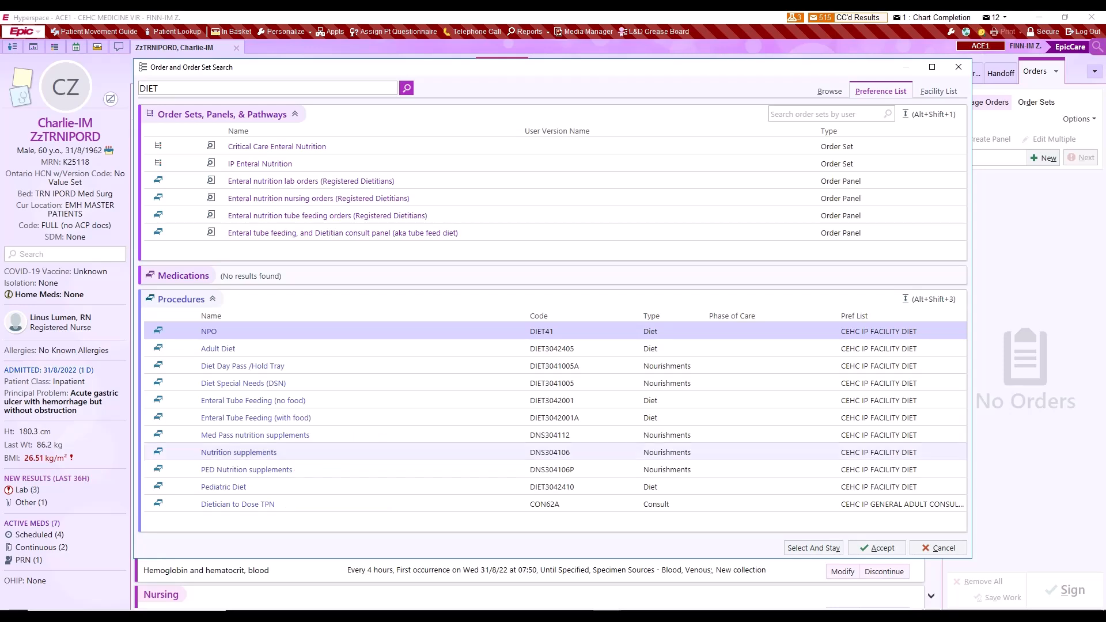
- Add an Adult Diet order with Clear Fluid as the therapeutic diet and sign it
{"action": "double_click", "coordinate": [285, 349]}
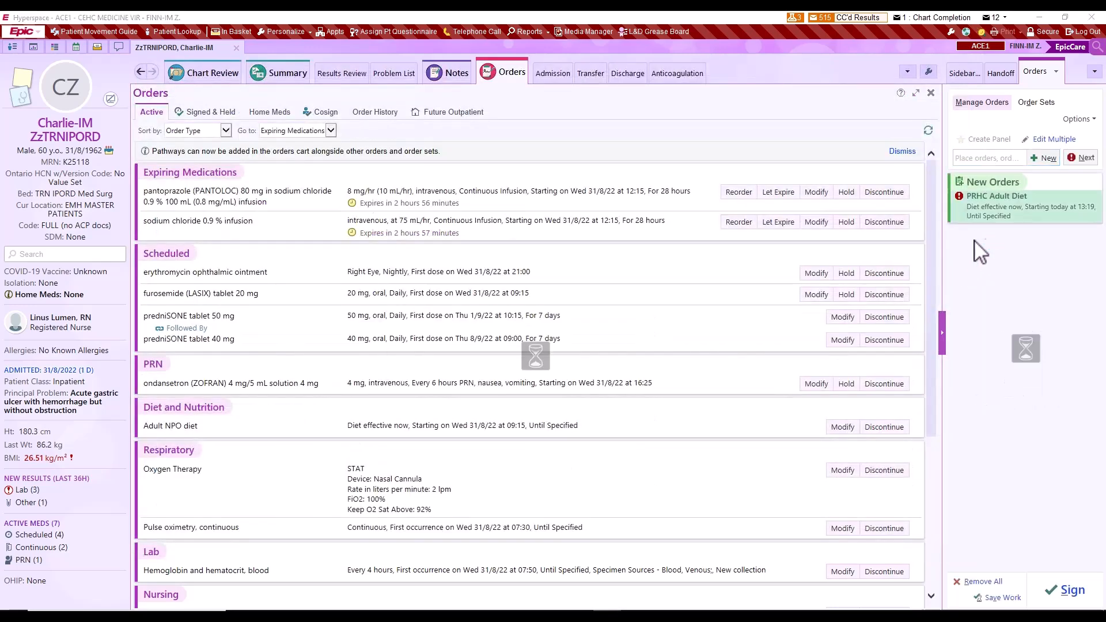
{"action": "left_click", "coordinate": [963, 208]}
{"action": "left_click", "coordinate": [829, 283]}
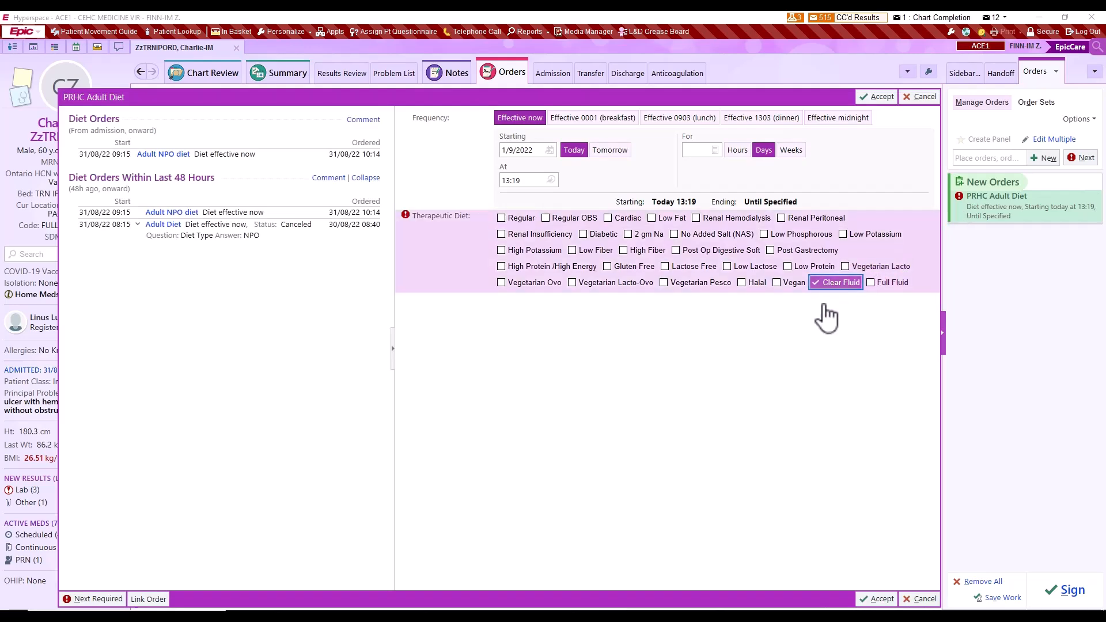
{"action": "left_click", "coordinate": [881, 600]}
{"action": "left_click", "coordinate": [1058, 591]}
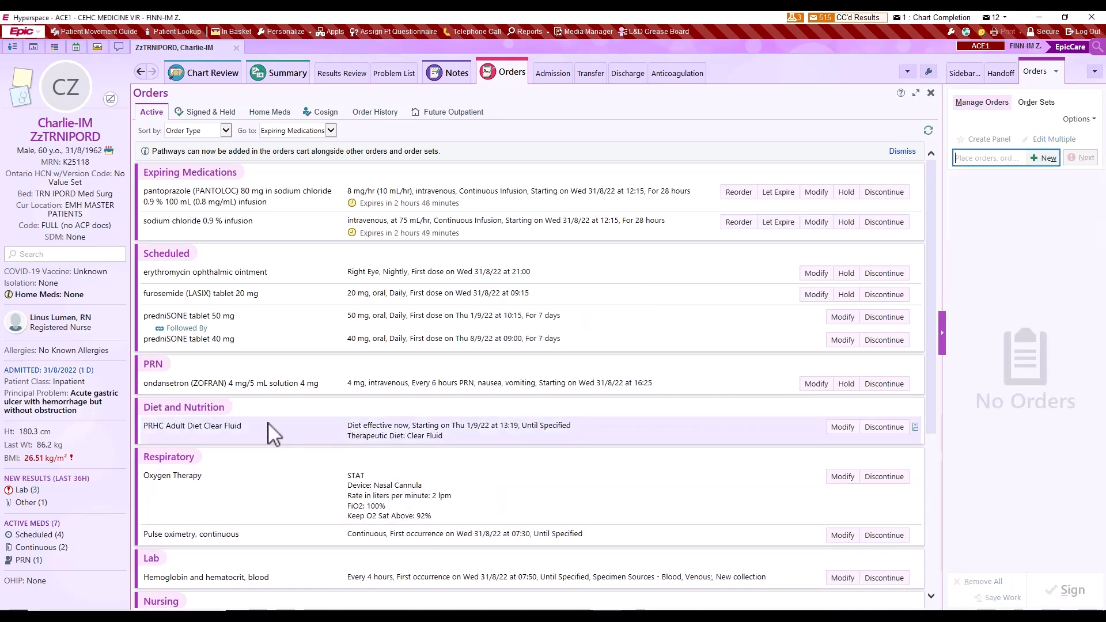
{"action": "key", "text": "ctrl"}
{"action": "key", "text": "ctrl"}
{"action": "key", "text": "ctrl"}
- Search for NPO and add the NPO diet procedure to the new orders
{"action": "left_click", "coordinate": [989, 158]}
{"action": "type", "text": "NPO"}
{"action": "key", "text": "Return"}
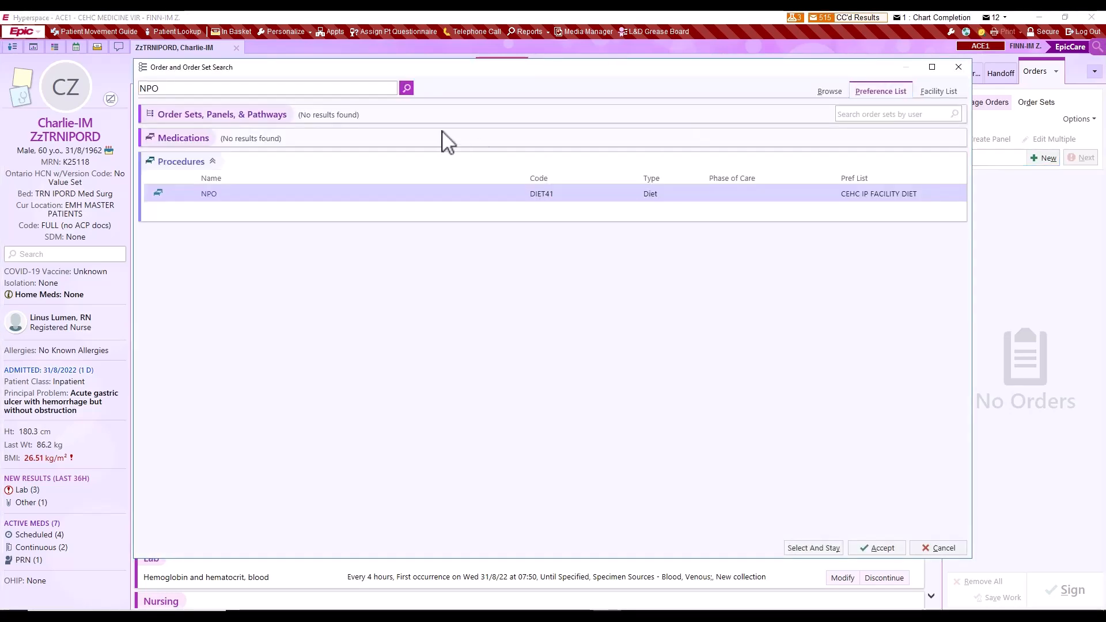
{"action": "double_click", "coordinate": [435, 198]}
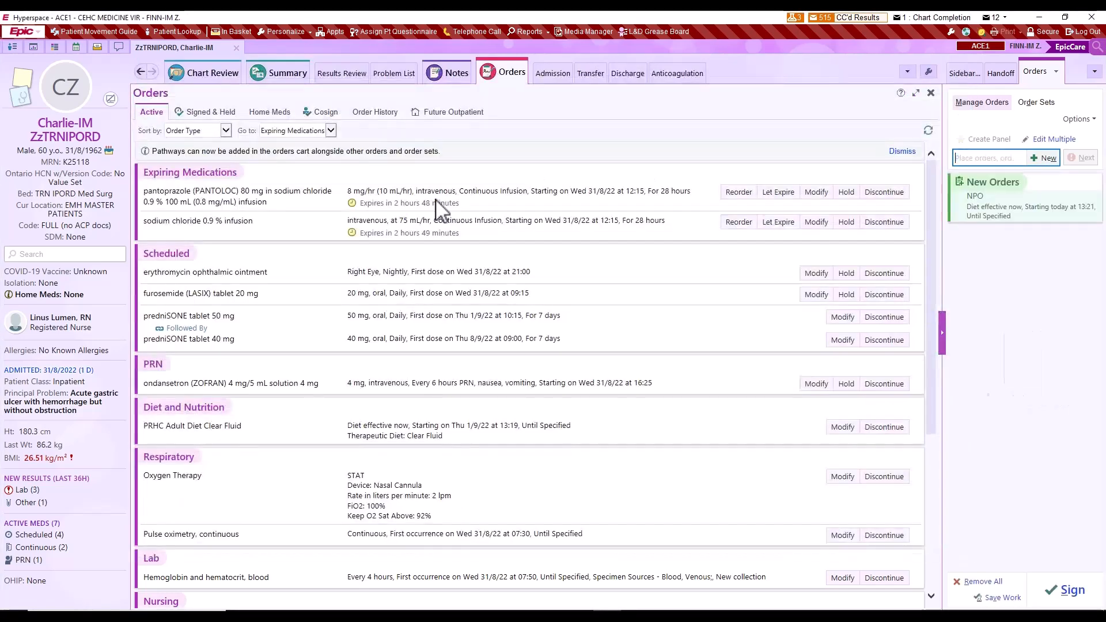
- Set the new NPO order to take effect at midnight and sign it
{"action": "left_click", "coordinate": [983, 218]}
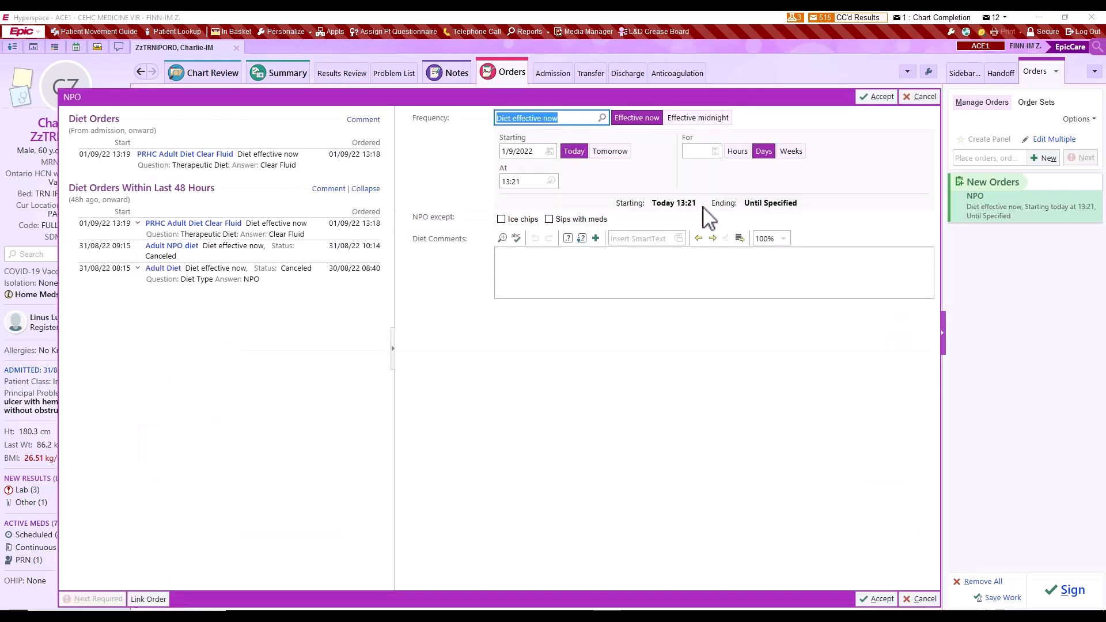
{"action": "left_click", "coordinate": [698, 118]}
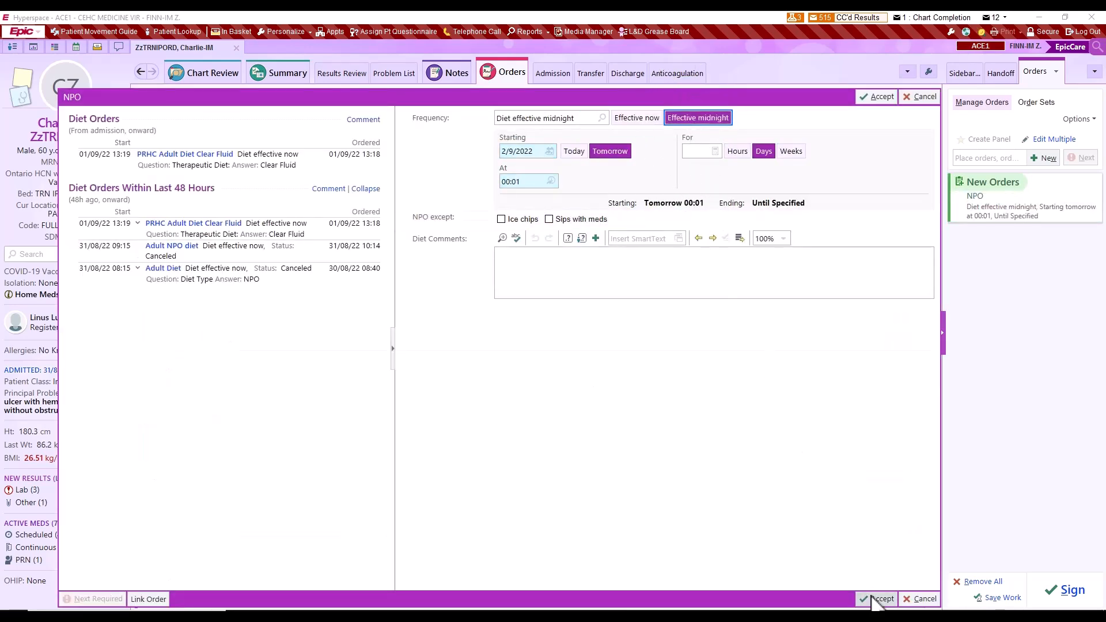
{"action": "left_click", "coordinate": [878, 599]}
{"action": "left_click", "coordinate": [1066, 594]}
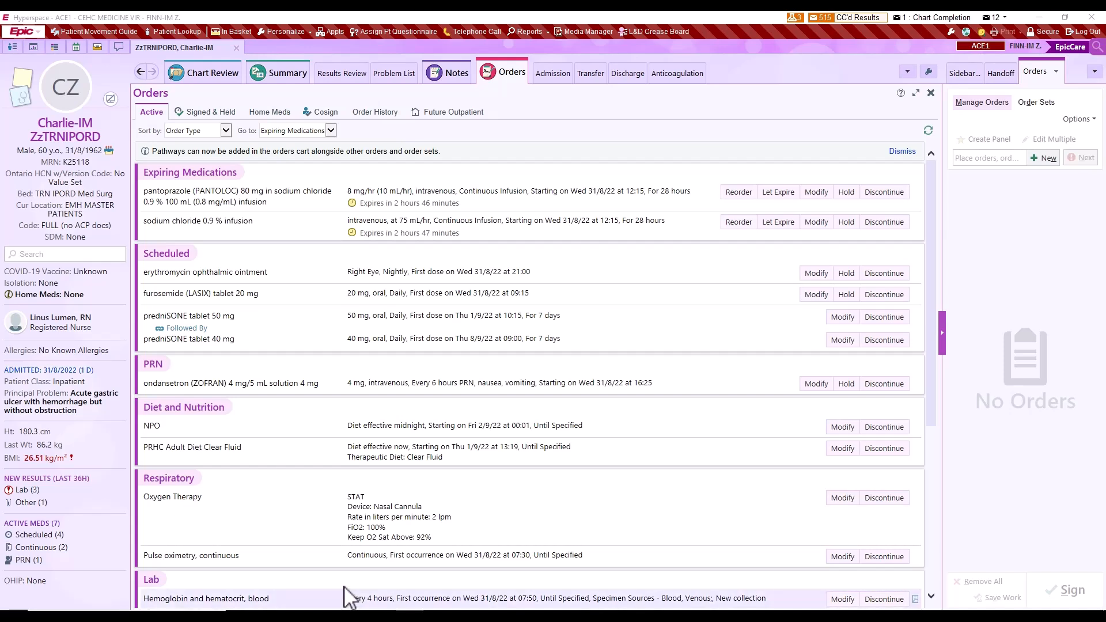
- Modify the CBC and differential lab order to a Daily frequency and sign the change
{"action": "scroll", "coordinate": [345, 593], "scroll_direction": "down", "scroll_amount": 5}
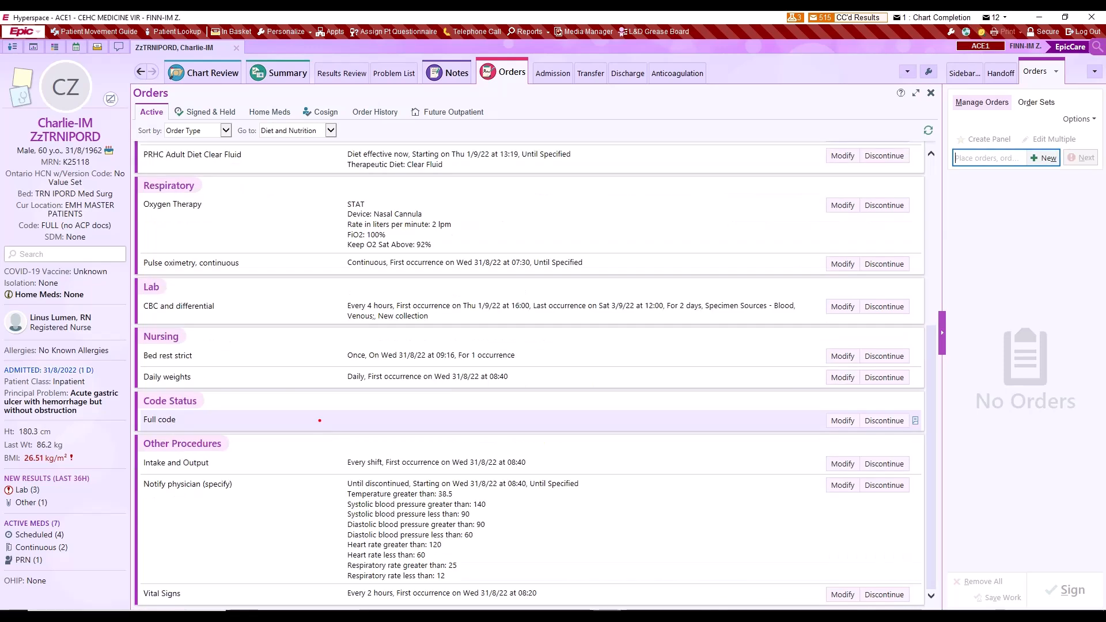
{"action": "left_click_drag", "start_coordinate": [336, 287], "coordinate": [436, 333]}
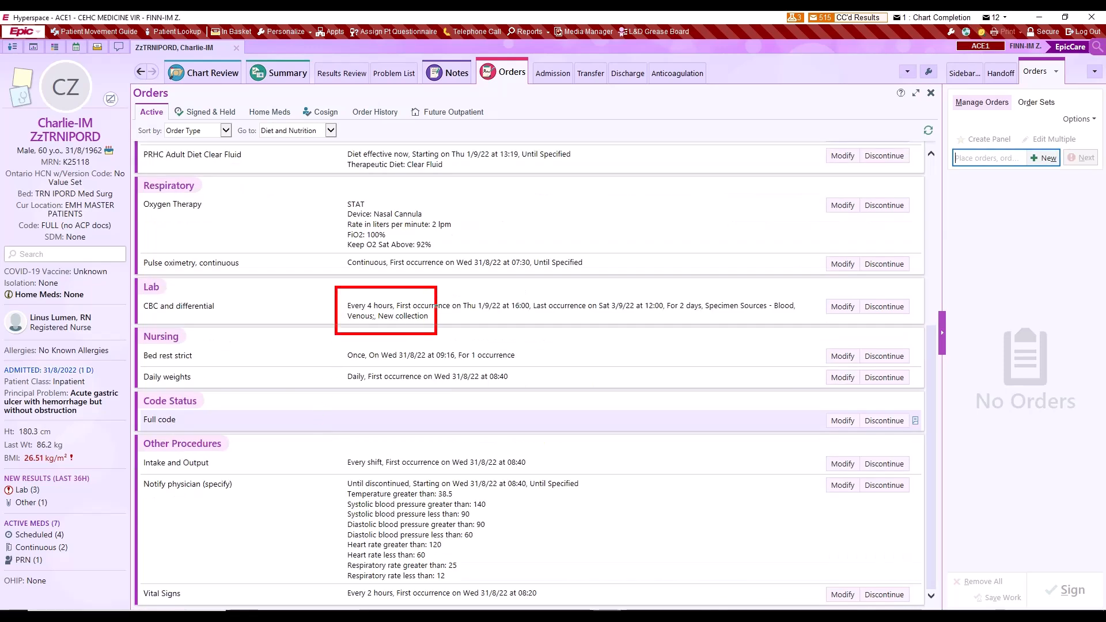
{"action": "key", "text": "Escape"}
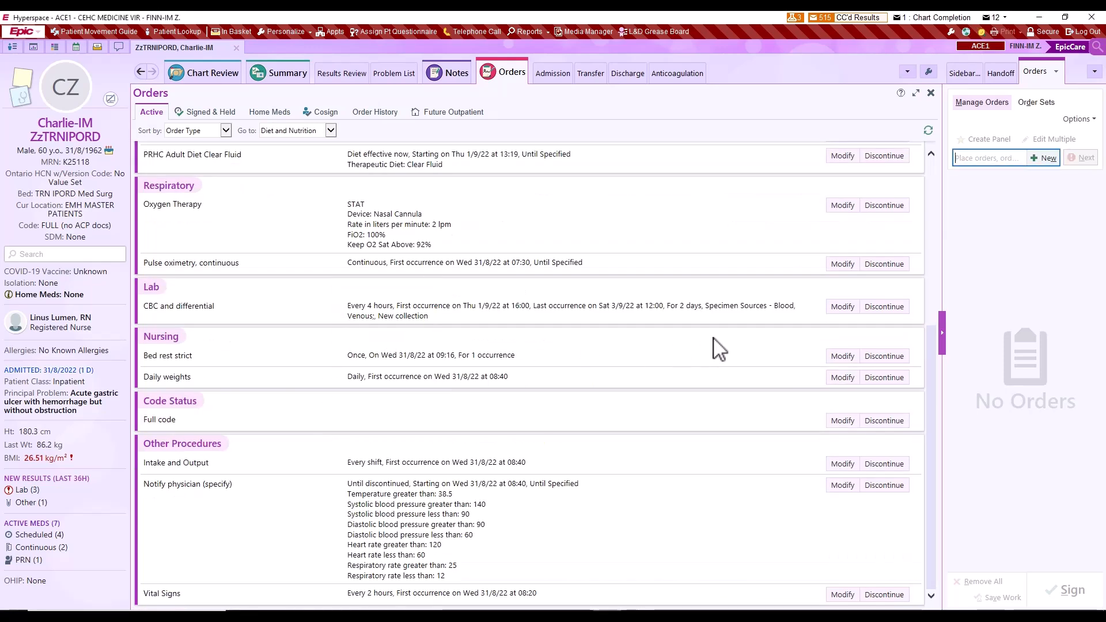
{"action": "left_click", "coordinate": [841, 309]}
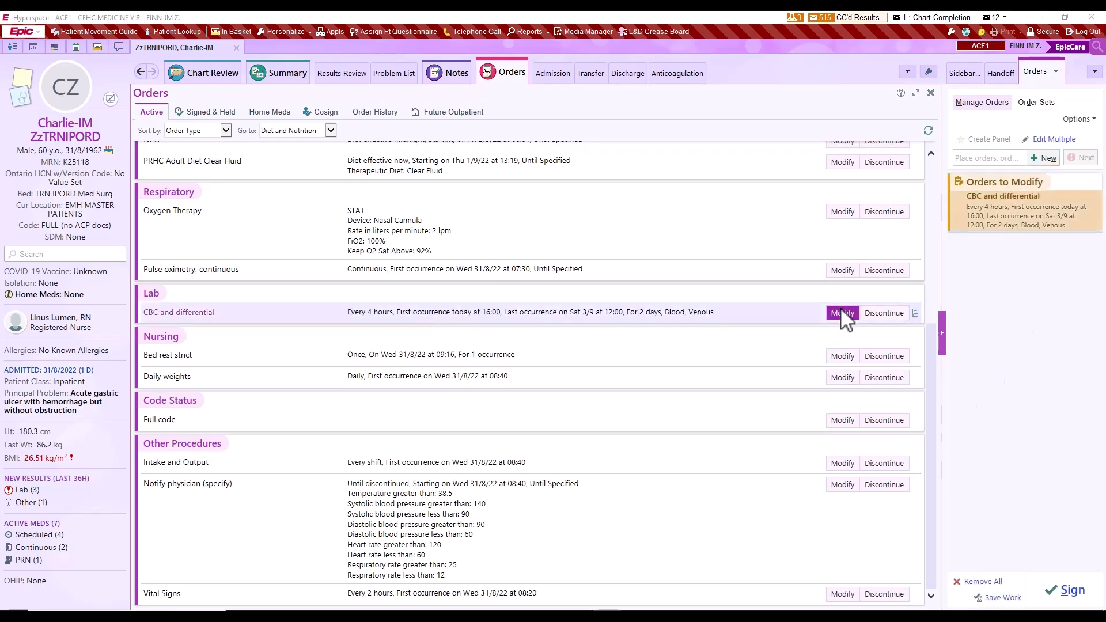
{"action": "mouse_move", "coordinate": [603, 182]}
{"action": "left_mouse_down"}
{"action": "mouse_move", "coordinate": [690, 242]}
{"action": "mouse_move", "coordinate": [891, 243]}
{"action": "left_mouse_up"}
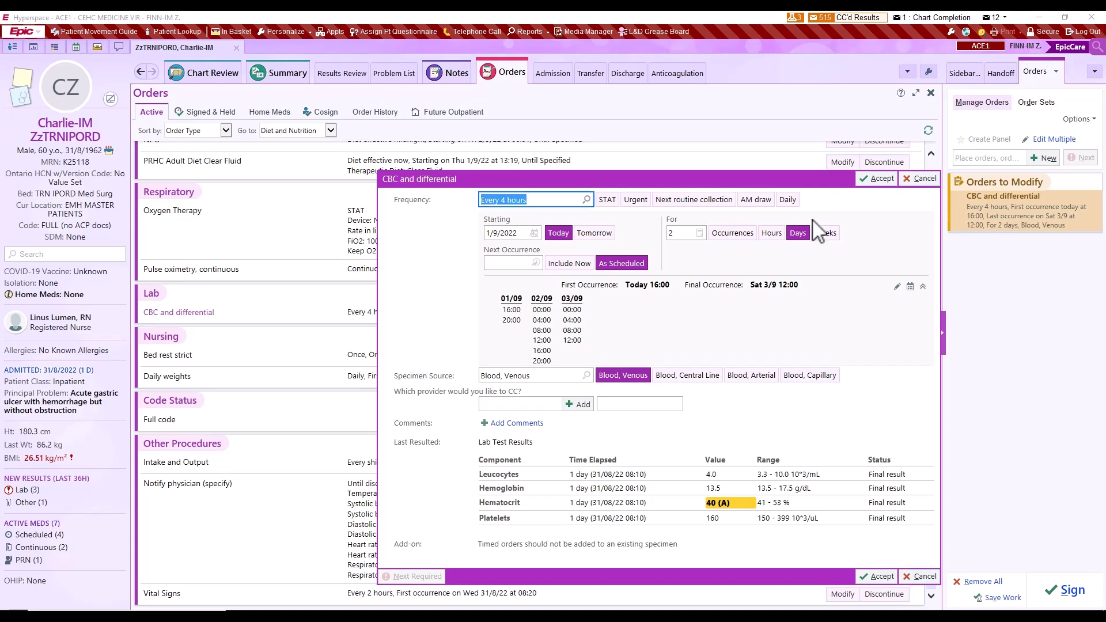
{"action": "left_click", "coordinate": [788, 200]}
{"action": "left_click", "coordinate": [587, 200]}
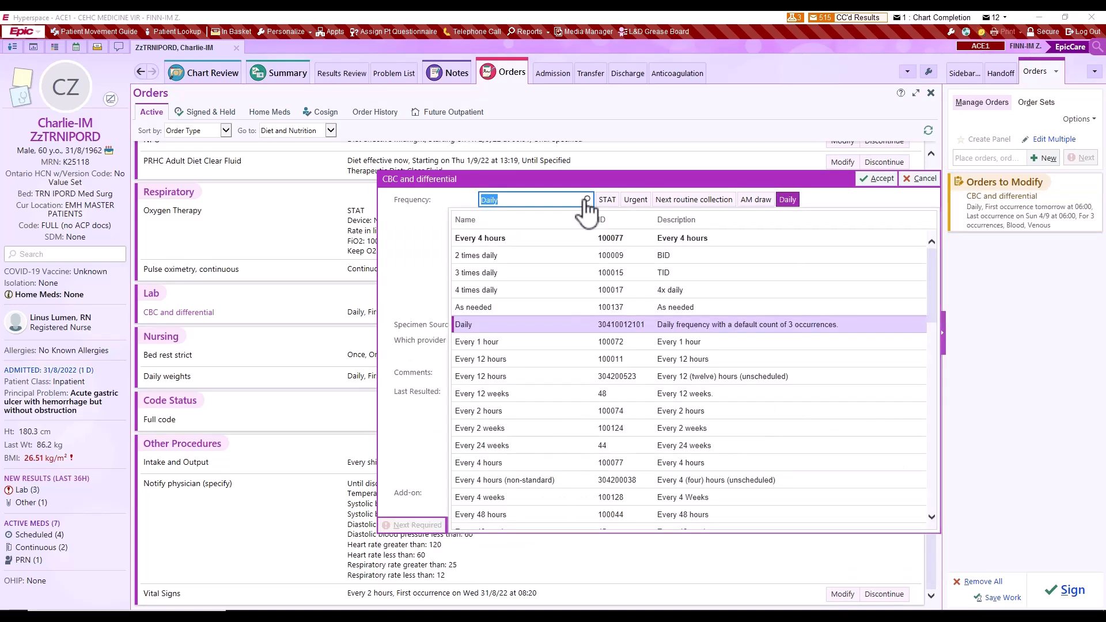
{"action": "left_click", "coordinate": [415, 429]}
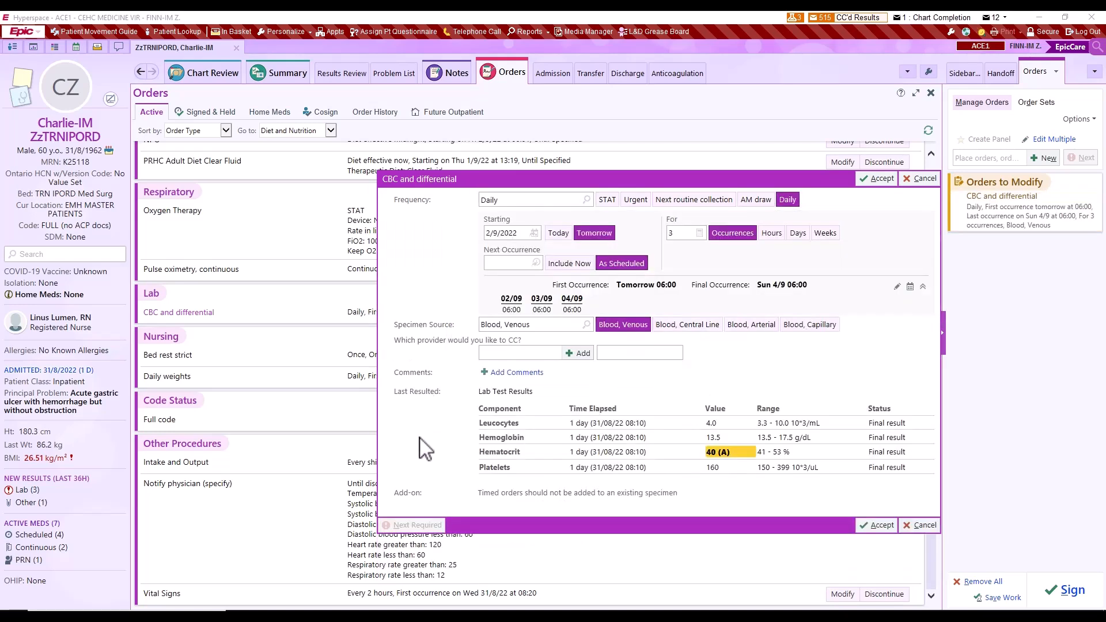
{"action": "left_click", "coordinate": [876, 526]}
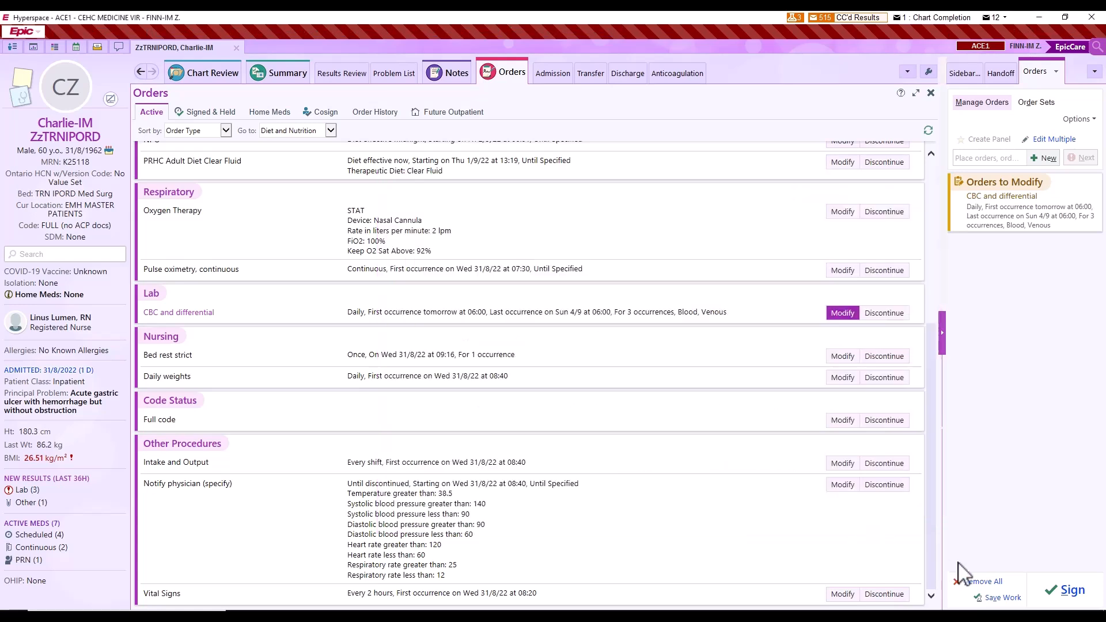
{"action": "left_click", "coordinate": [1053, 588]}
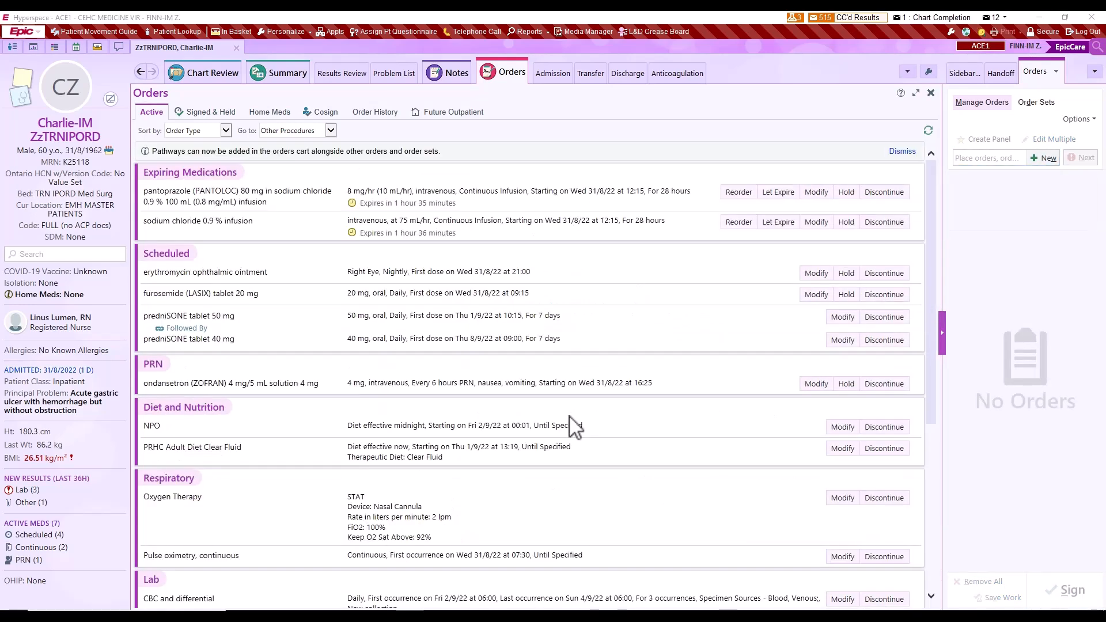
- Check which routes can be chosen for the PRN ondansetron (ZOFRAN) order, leaving the order unmodified
{"action": "left_click", "coordinate": [814, 387]}
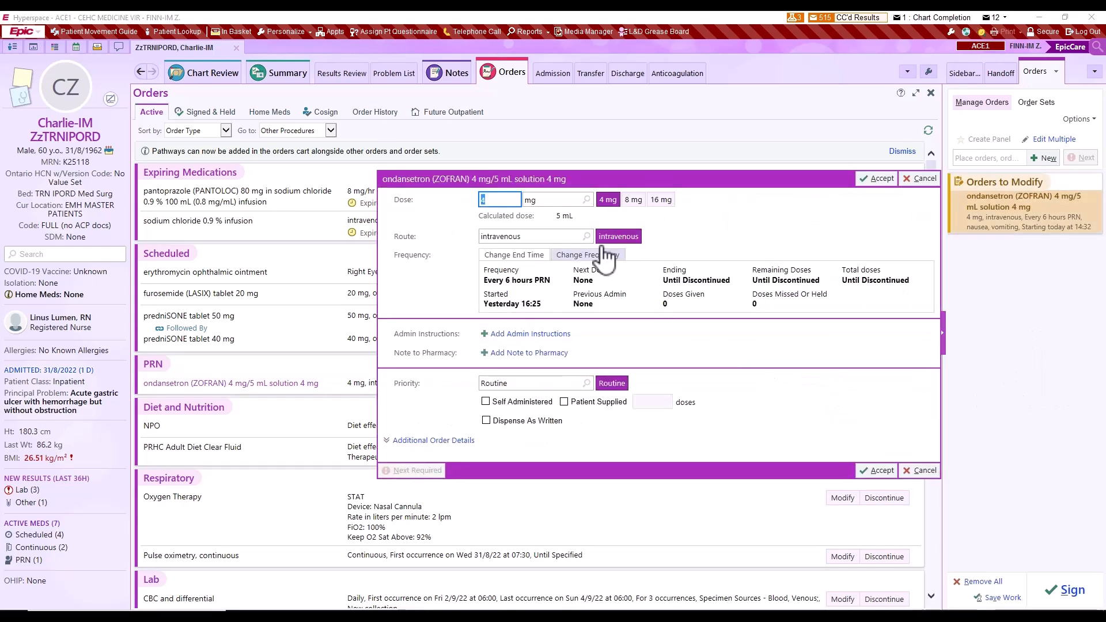
{"action": "left_click", "coordinate": [587, 235]}
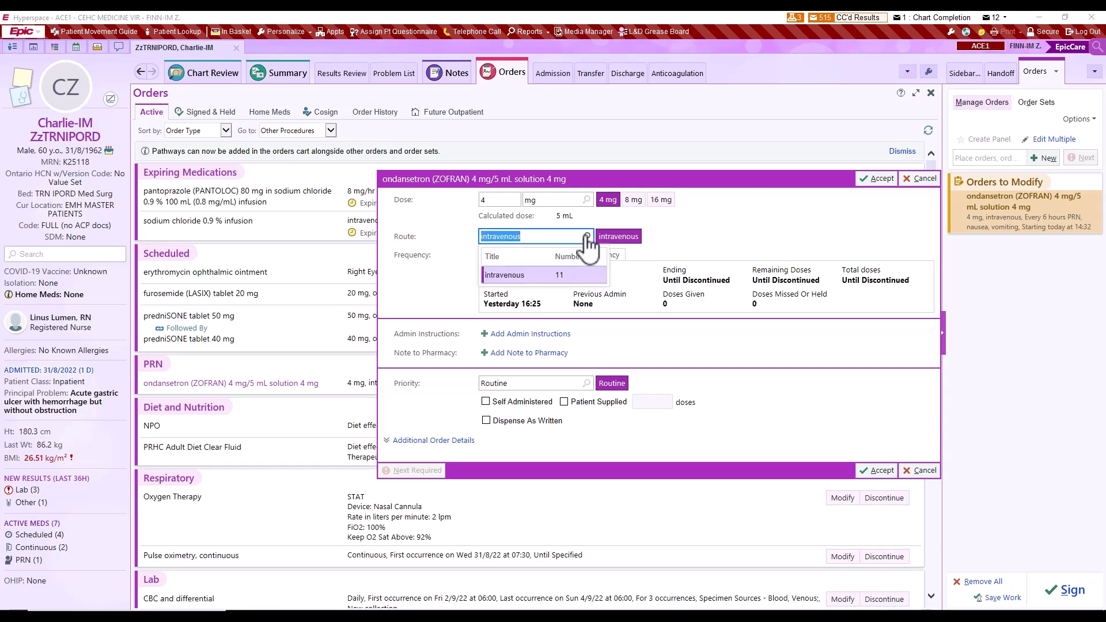
{"action": "left_click", "coordinate": [723, 256]}
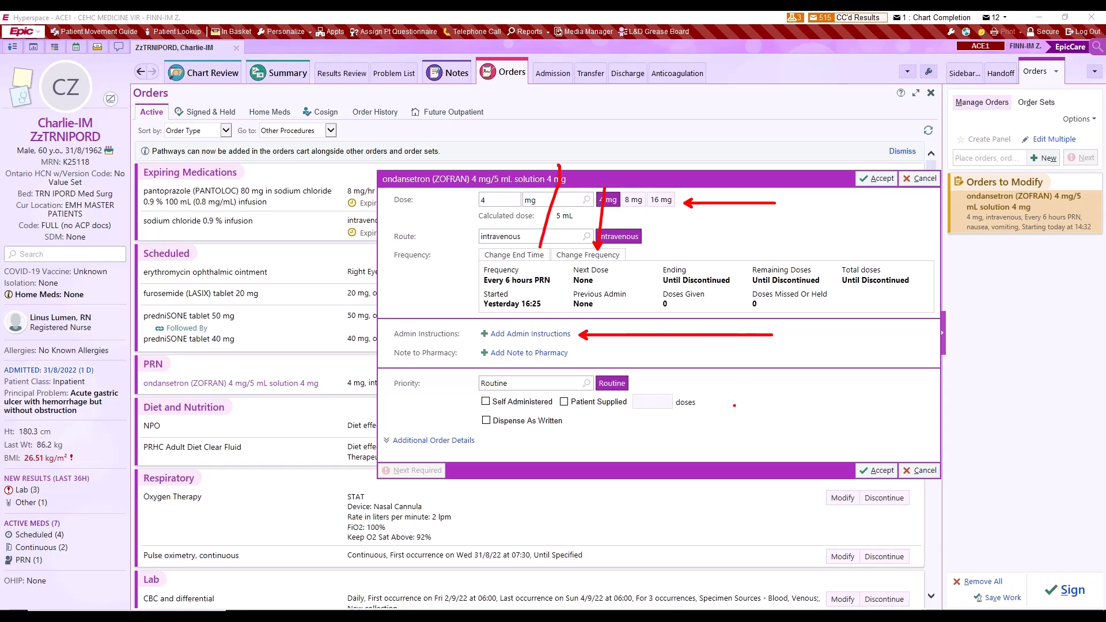
{"action": "left_click", "coordinate": [920, 470]}
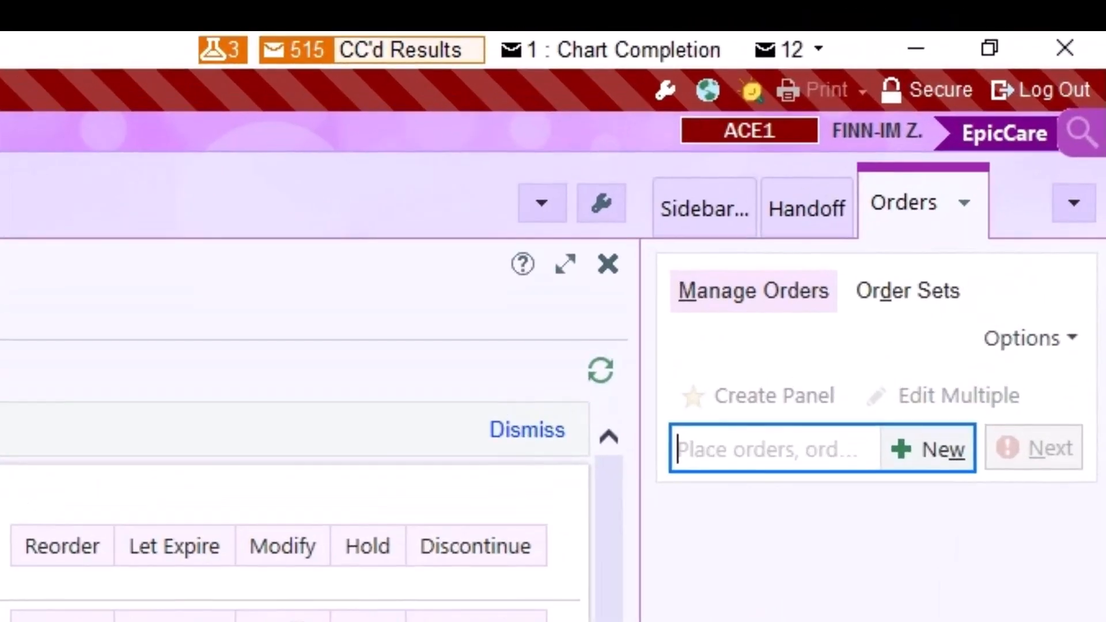
- Search for a new order with "zof po" and show the matches from the facility list
{"action": "type", "text": "zof "}
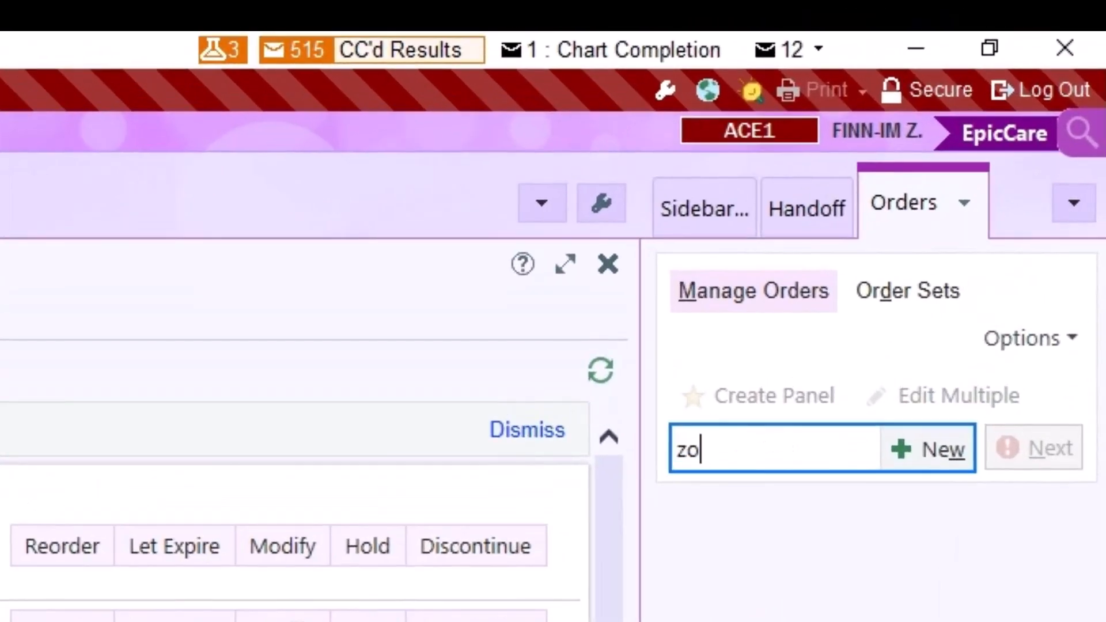
{"action": "type", "text": "po"}
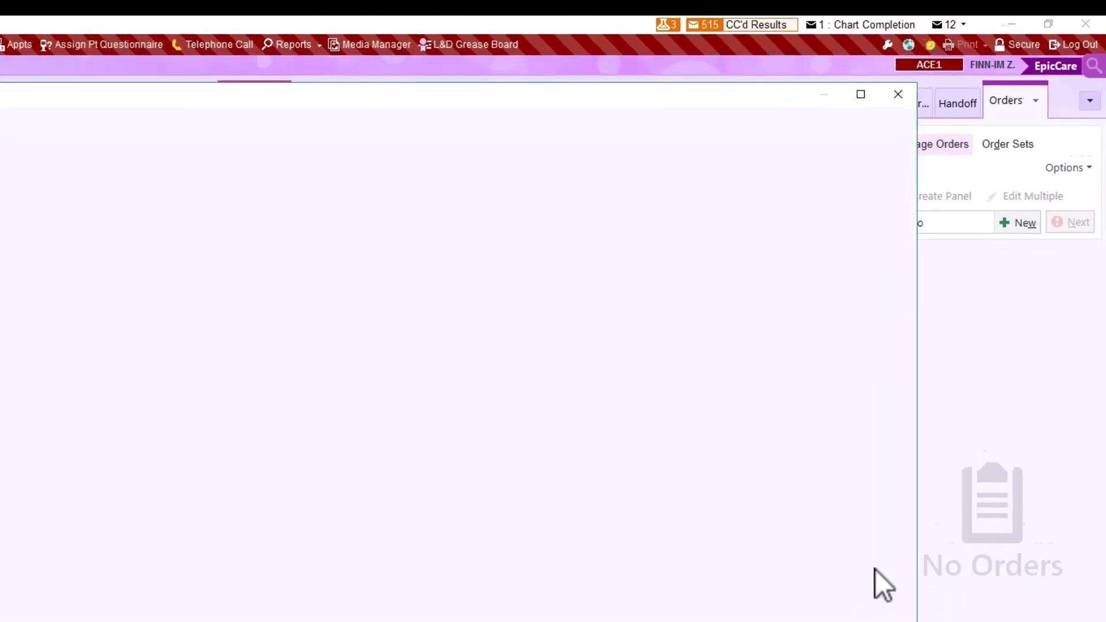
{"action": "key", "text": "Return"}
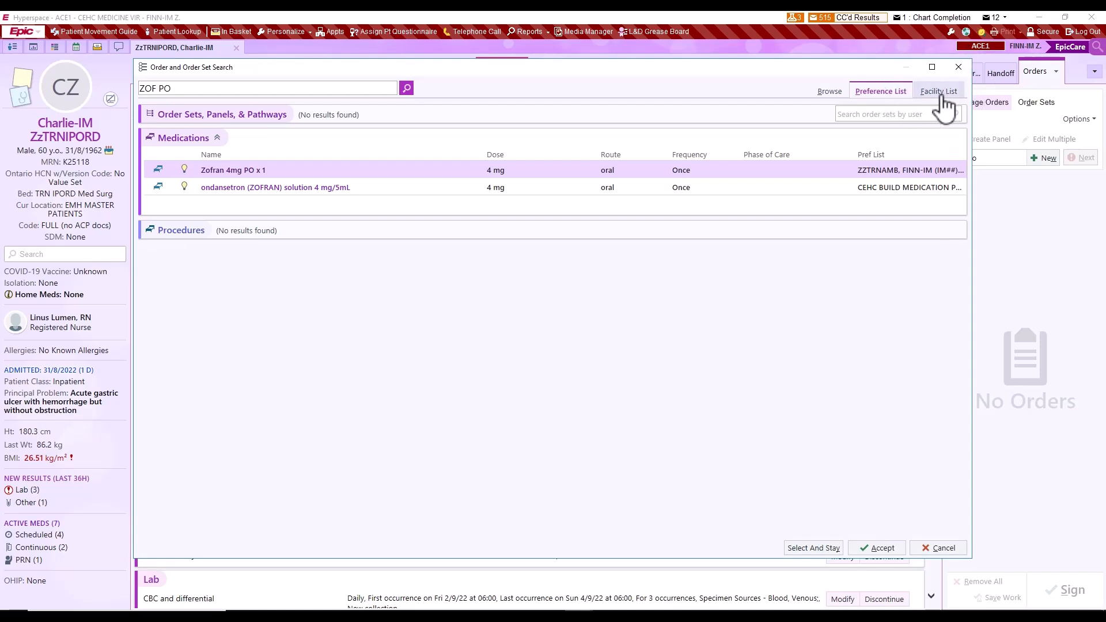
{"action": "left_click", "coordinate": [941, 97]}
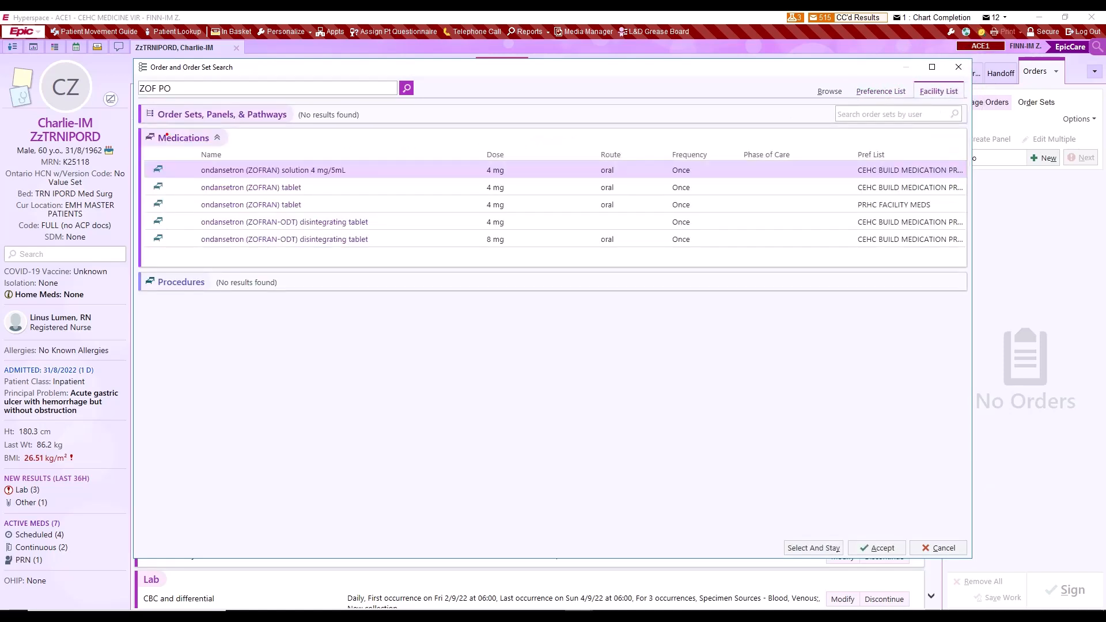
- Add the Zofran 4mg PO x 1 order from the preference list and discontinue the duplicate intravenous ondansetron order
{"action": "left_click", "coordinate": [865, 100]}
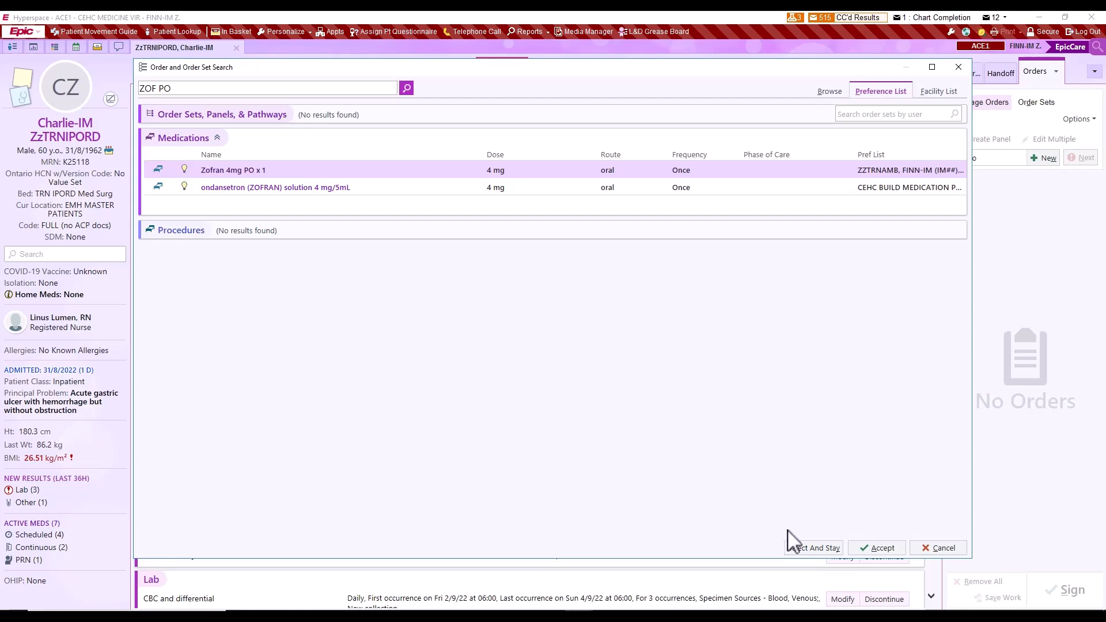
{"action": "left_click", "coordinate": [876, 548]}
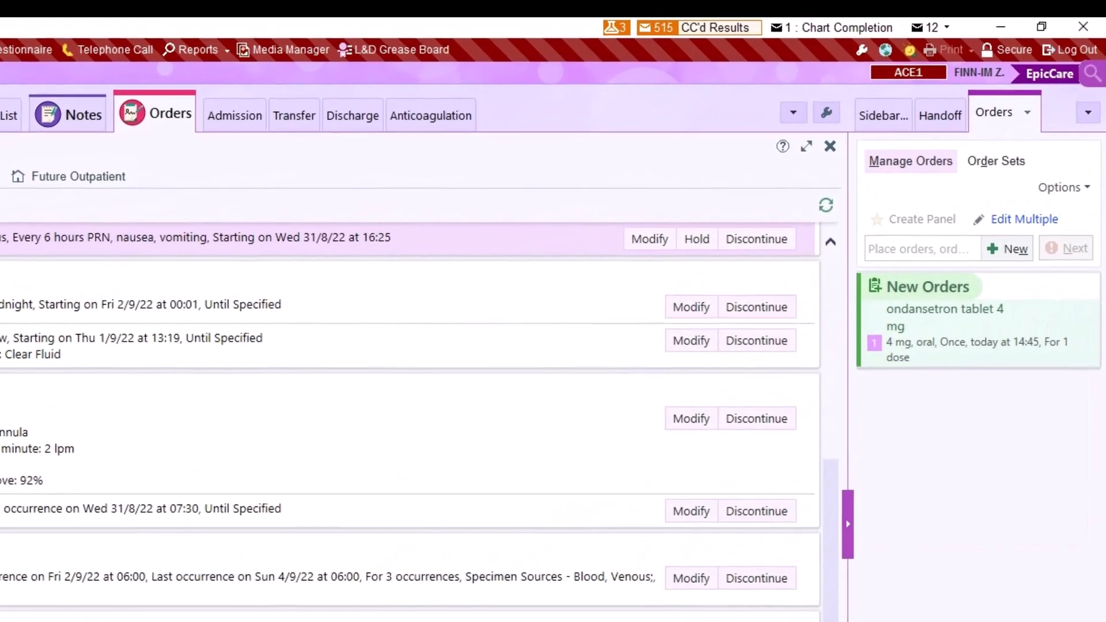
{"action": "left_click", "coordinate": [875, 343]}
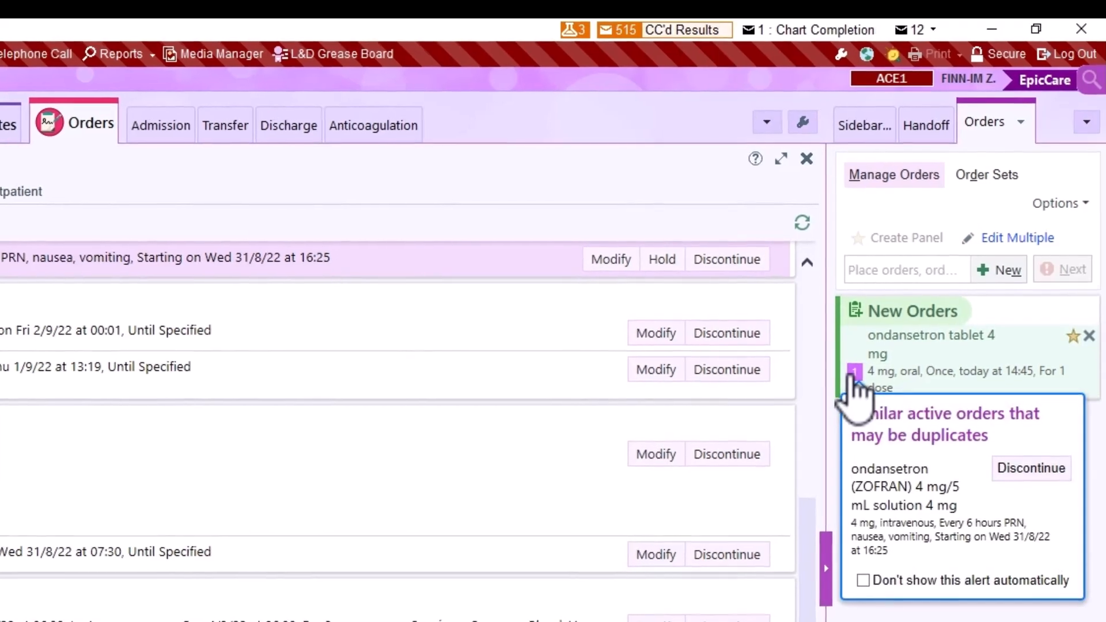
{"action": "left_click", "coordinate": [1014, 469]}
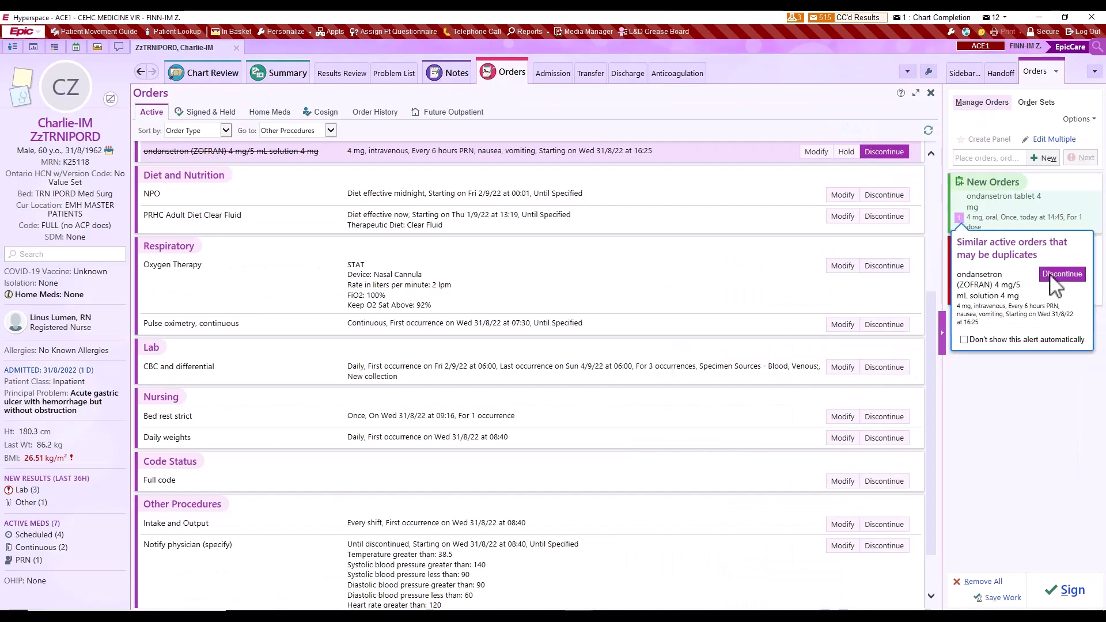
{"action": "left_click", "coordinate": [999, 447]}
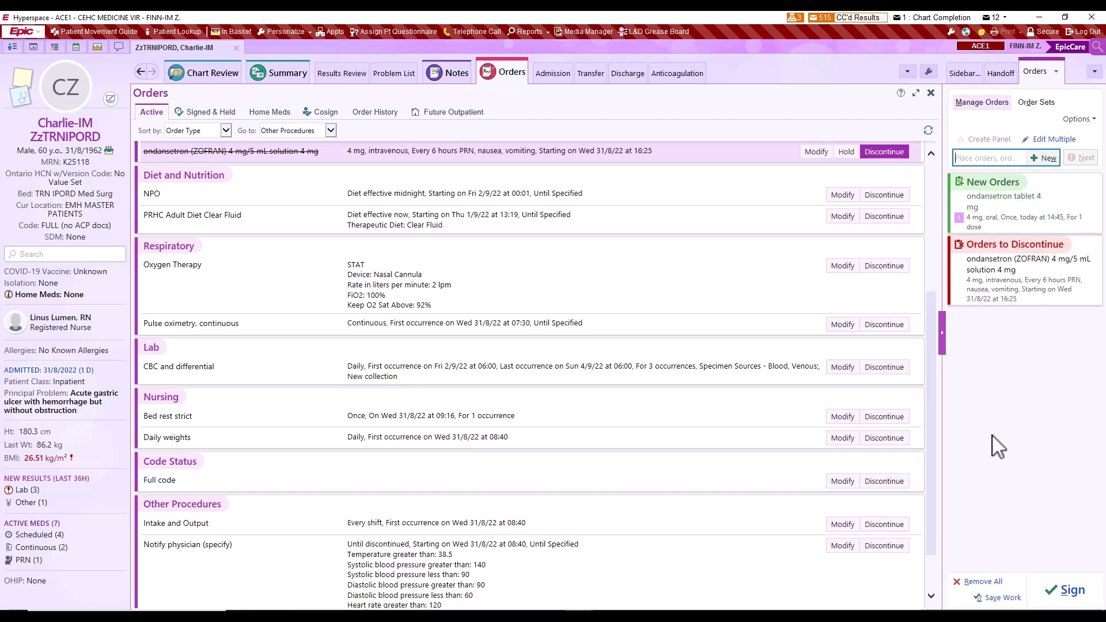
- Change the new ondansetron tablet order to a dose of 8 mg with a q8h PRN frequency and accept it
{"action": "left_click", "coordinate": [1023, 231]}
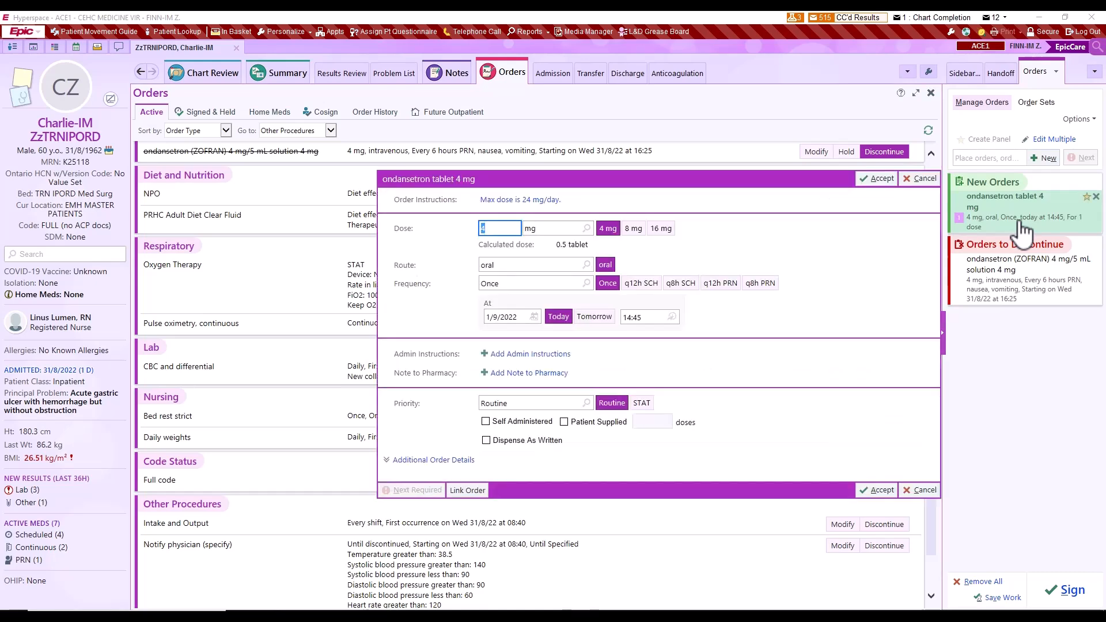
{"action": "left_click", "coordinate": [634, 229]}
{"action": "left_click", "coordinate": [762, 283]}
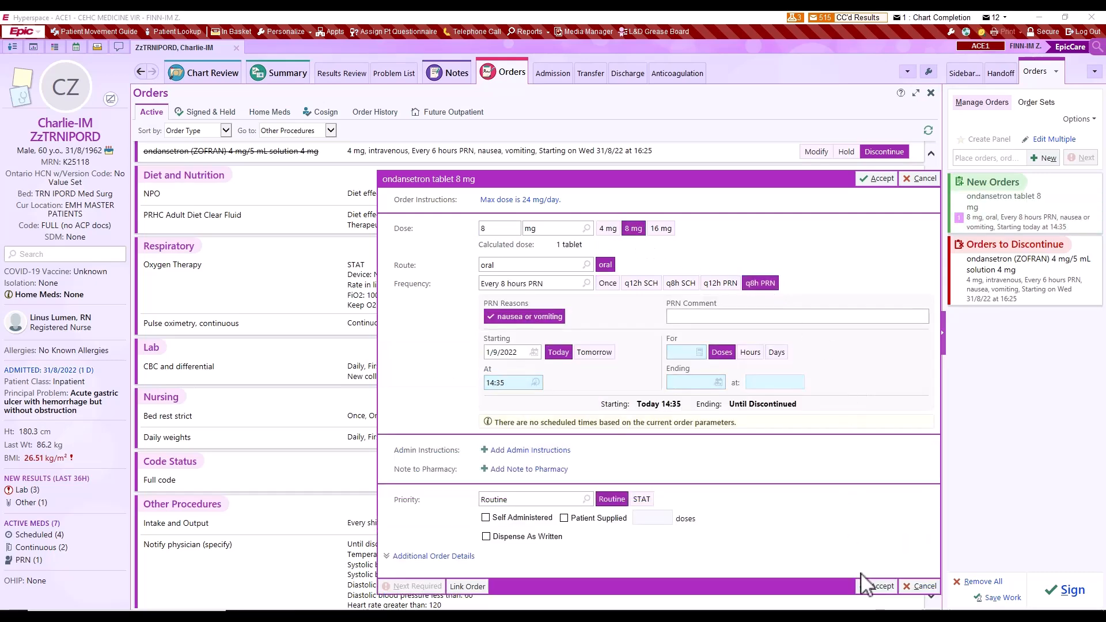
{"action": "left_click", "coordinate": [876, 586]}
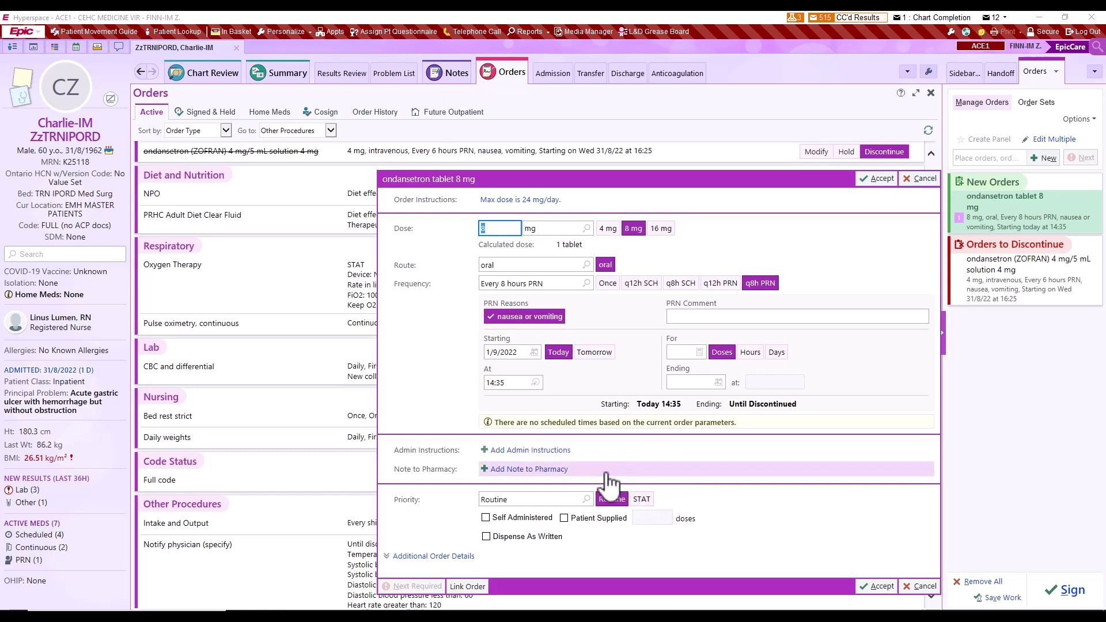
{"action": "left_click", "coordinate": [874, 583]}
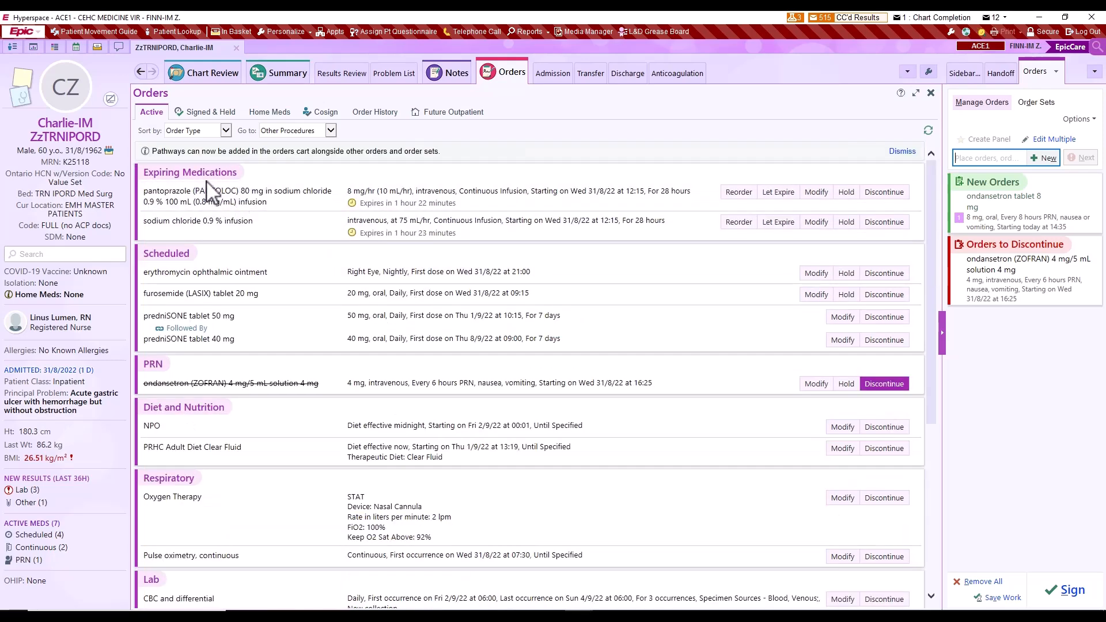
- Set the expiring pantoprazole (PANTOLOC) infusion to Let Expire
{"action": "left_click", "coordinate": [203, 175]}
{"action": "left_click", "coordinate": [779, 193]}
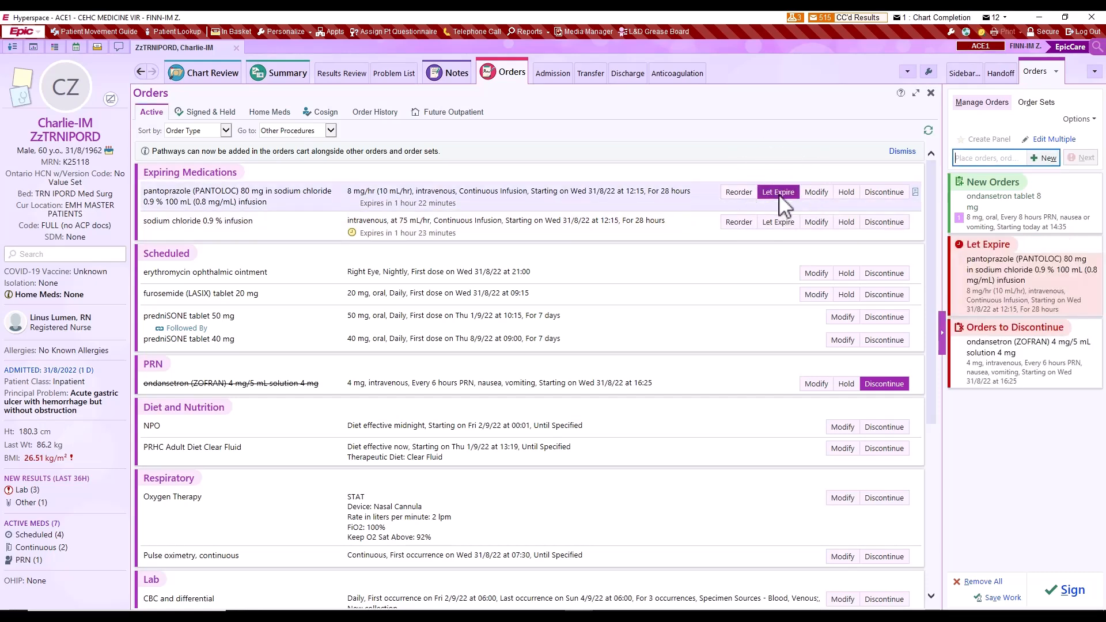
- Modify the sodium chloride 0.9 % infusion to 50 mL/hr with a total duration of 36 hours and sign all pending order changes
{"action": "left_click", "coordinate": [816, 223]}
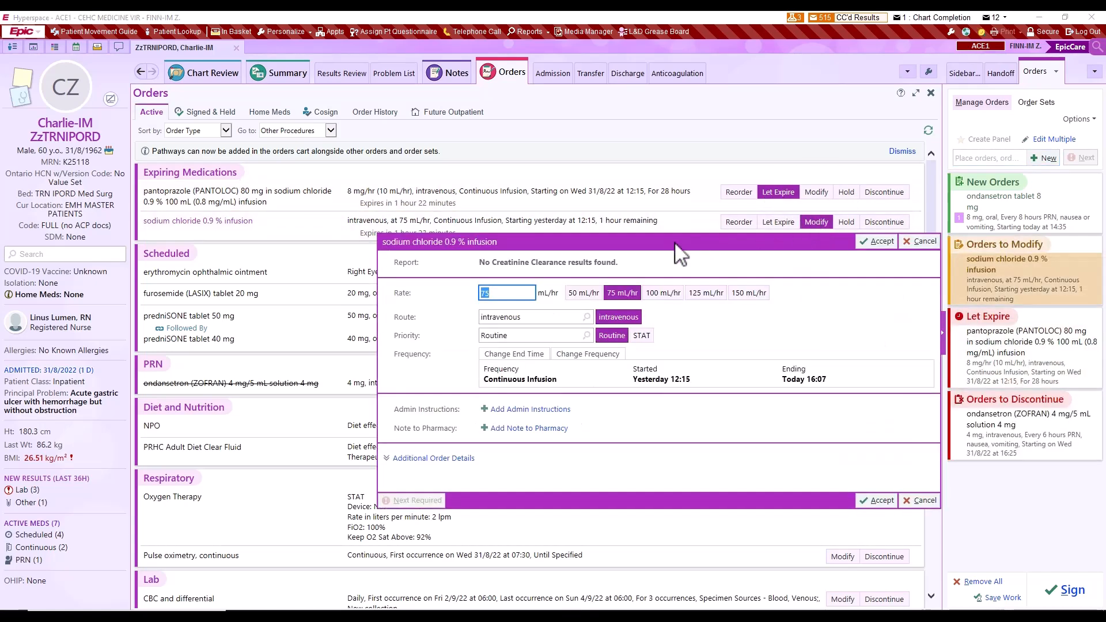
{"action": "left_click", "coordinate": [586, 294]}
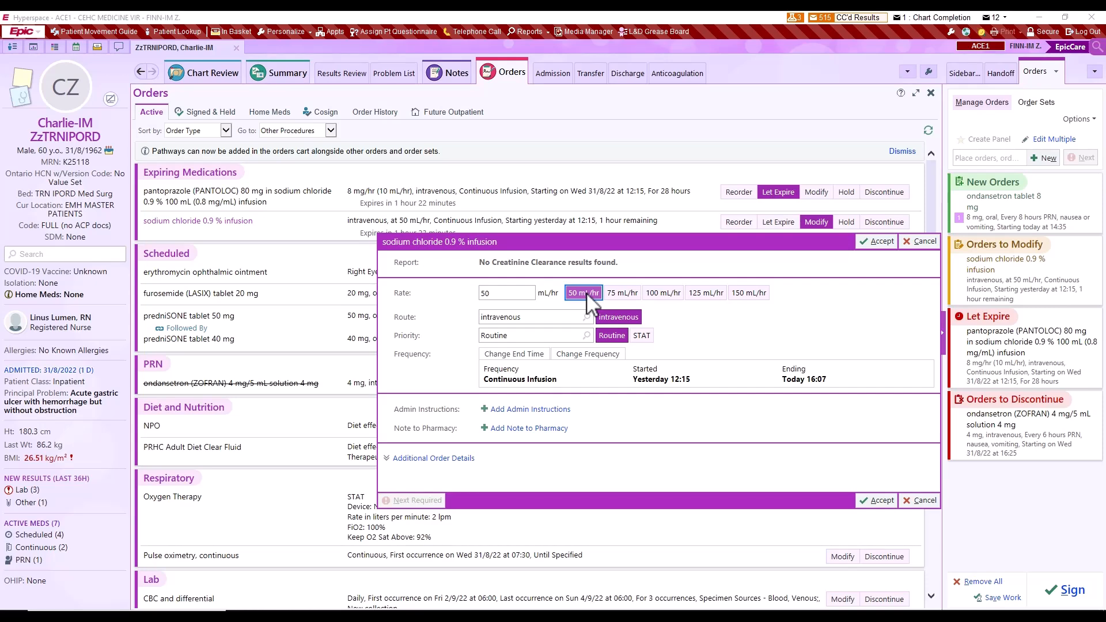
{"action": "left_click", "coordinate": [522, 354]}
{"action": "left_click", "coordinate": [605, 386]}
{"action": "left_click", "coordinate": [505, 415]}
{"action": "type", "text": "36"}
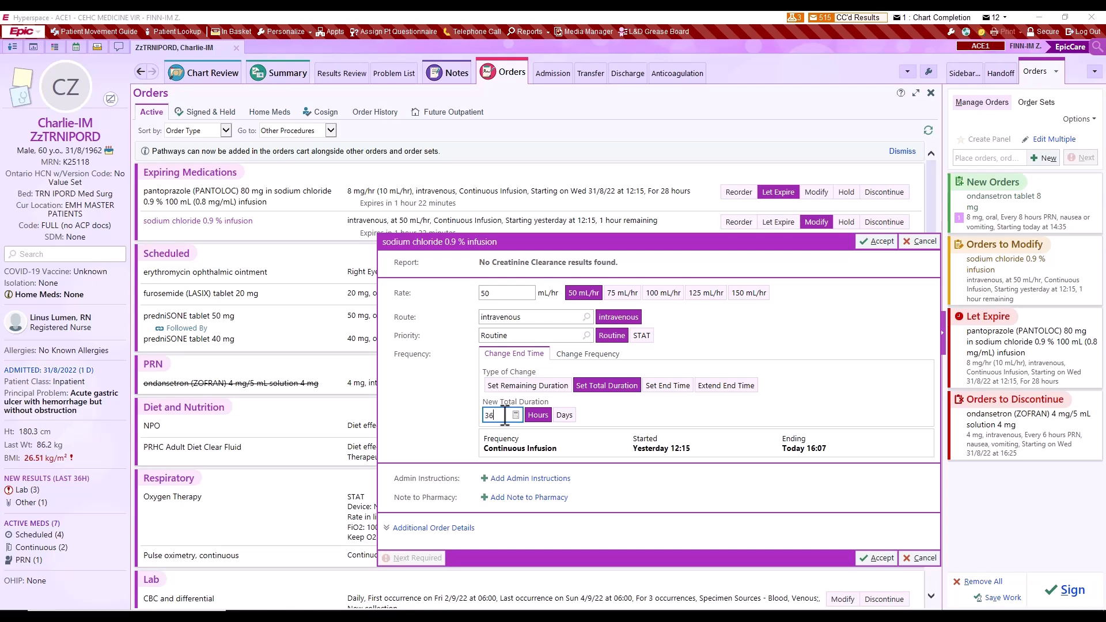
{"action": "left_click", "coordinate": [877, 558]}
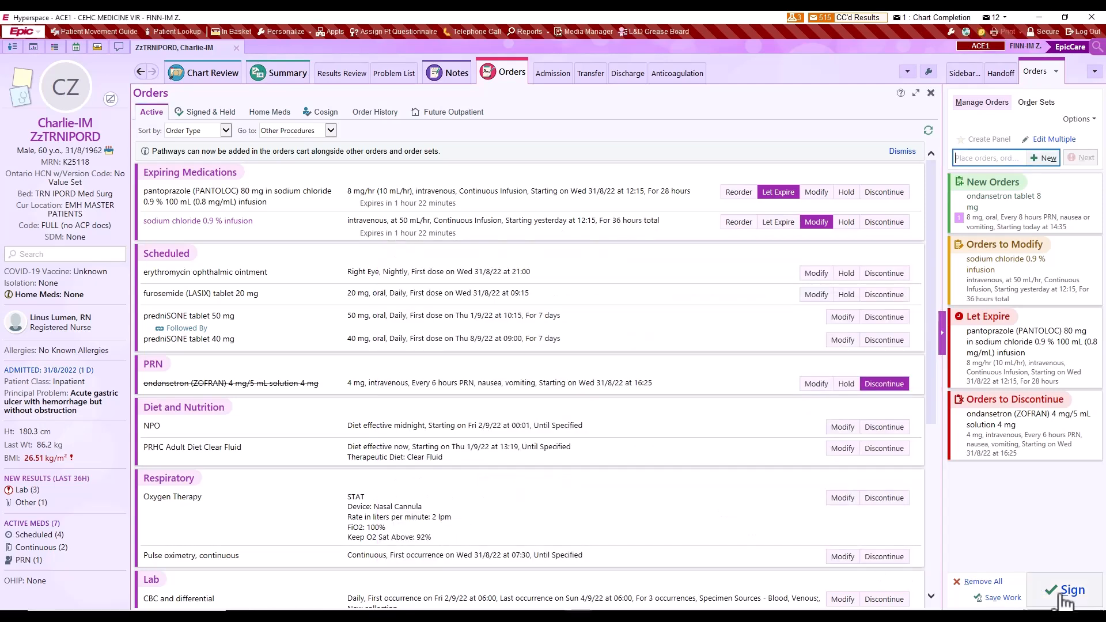
{"action": "left_click", "coordinate": [1065, 599]}
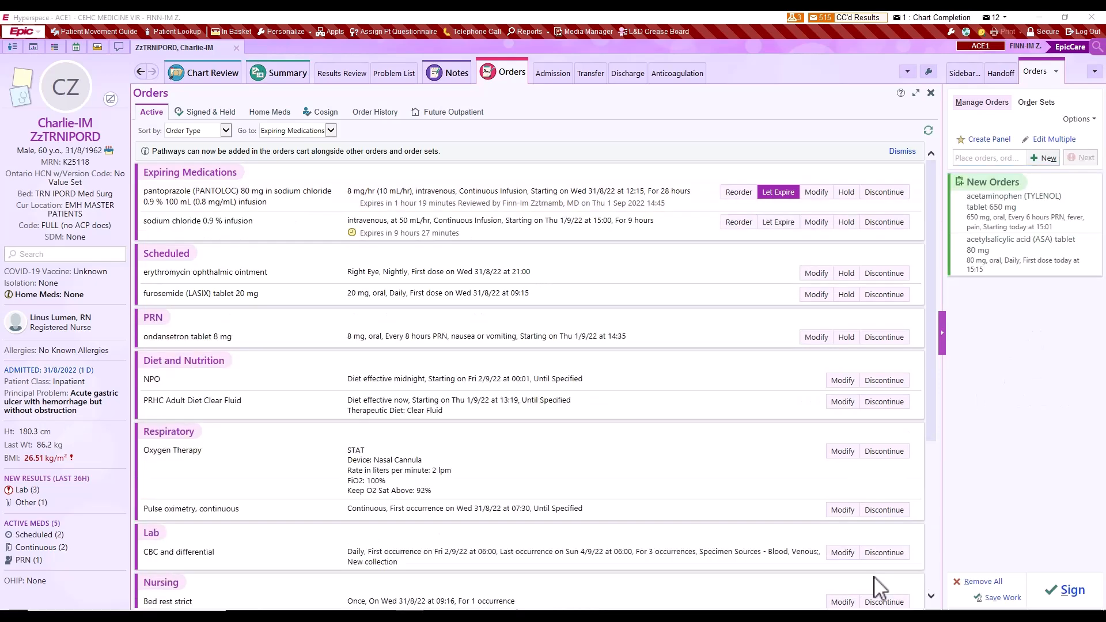
{"action": "left_click", "coordinate": [1023, 599]}
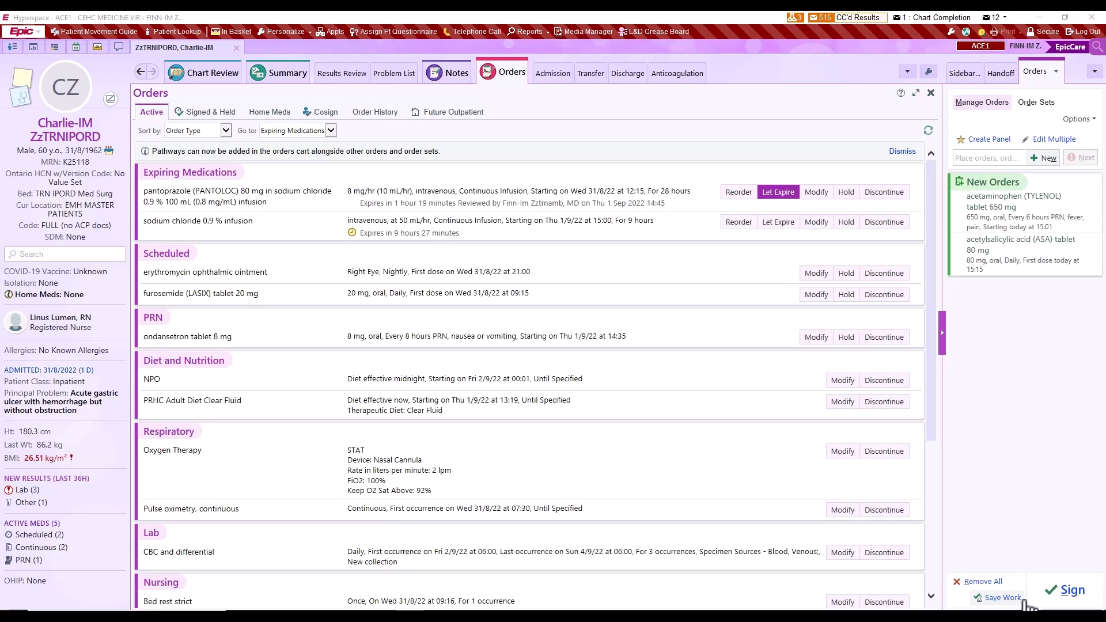
{"action": "left_click", "coordinate": [1087, 33]}
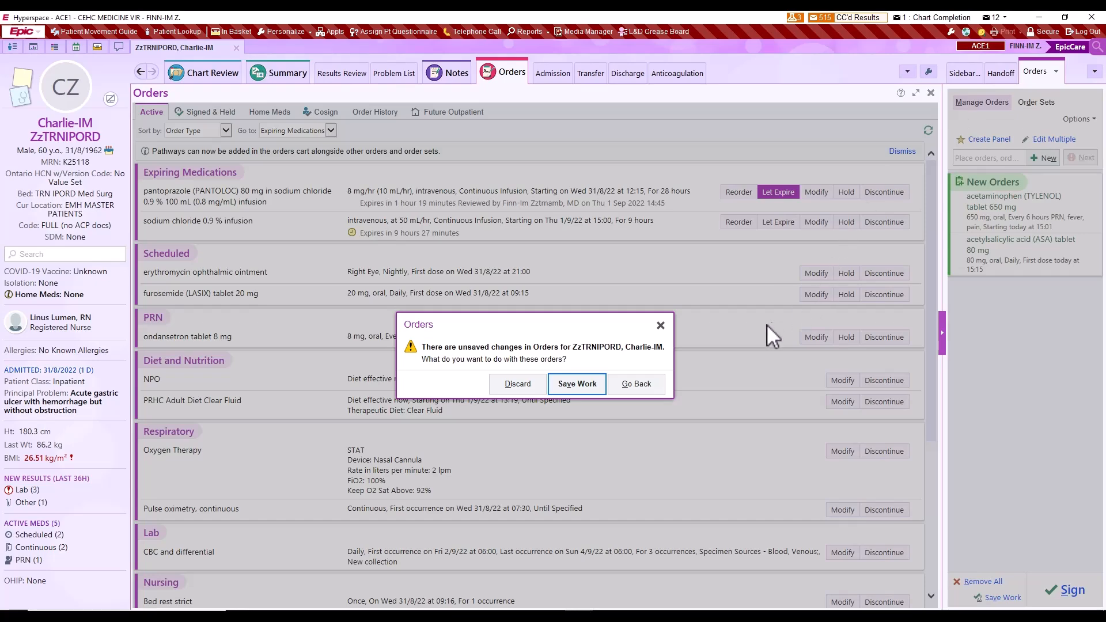
{"action": "key", "text": "Escape"}
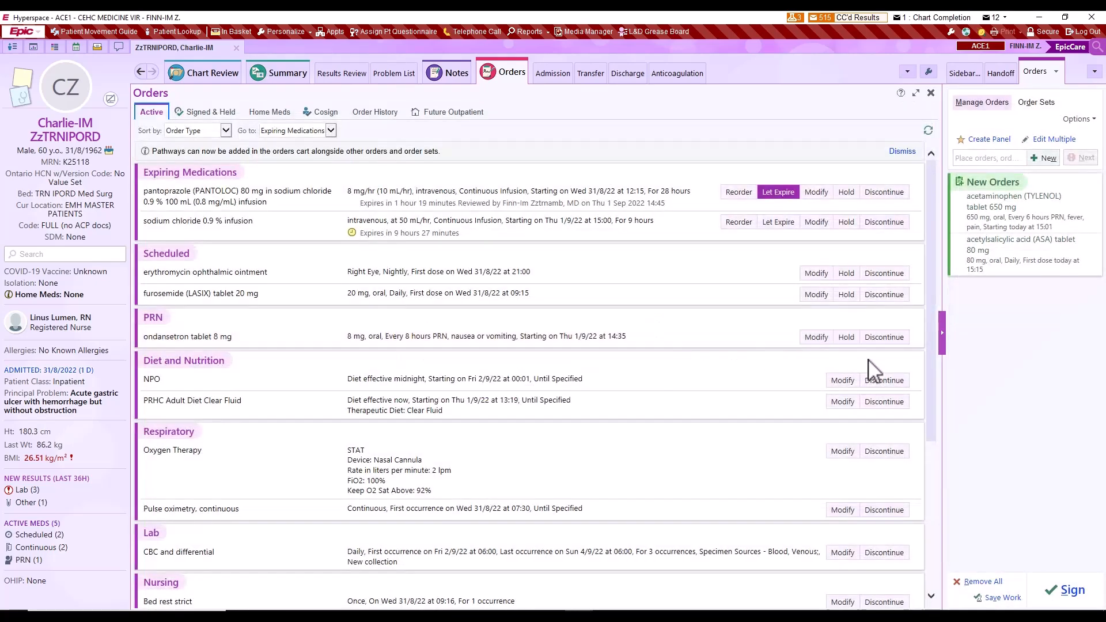
- Save the unsigned acetaminophen and acetylsalicylic acid orders as work marked Ready for others to view
{"action": "left_click", "coordinate": [987, 601]}
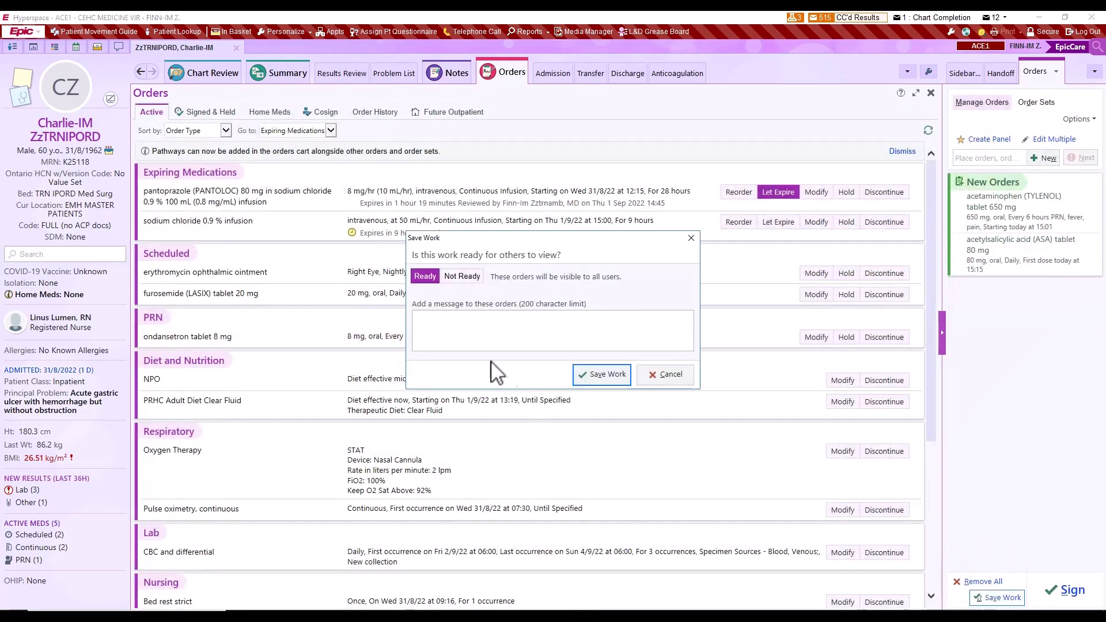
{"action": "left_click", "coordinate": [460, 277]}
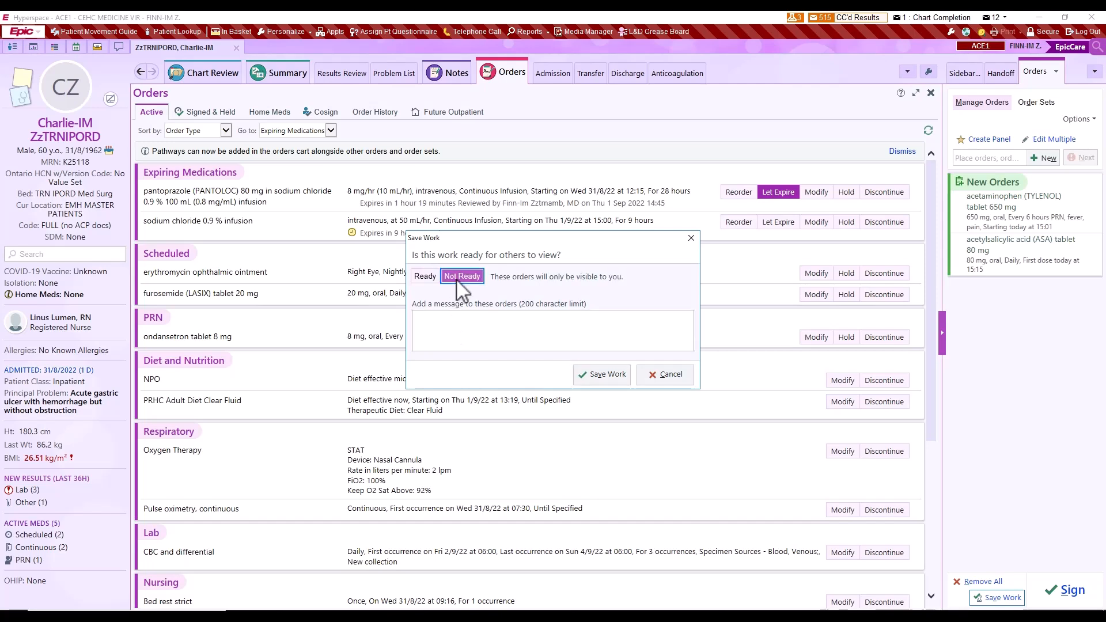
{"action": "left_click", "coordinate": [426, 278]}
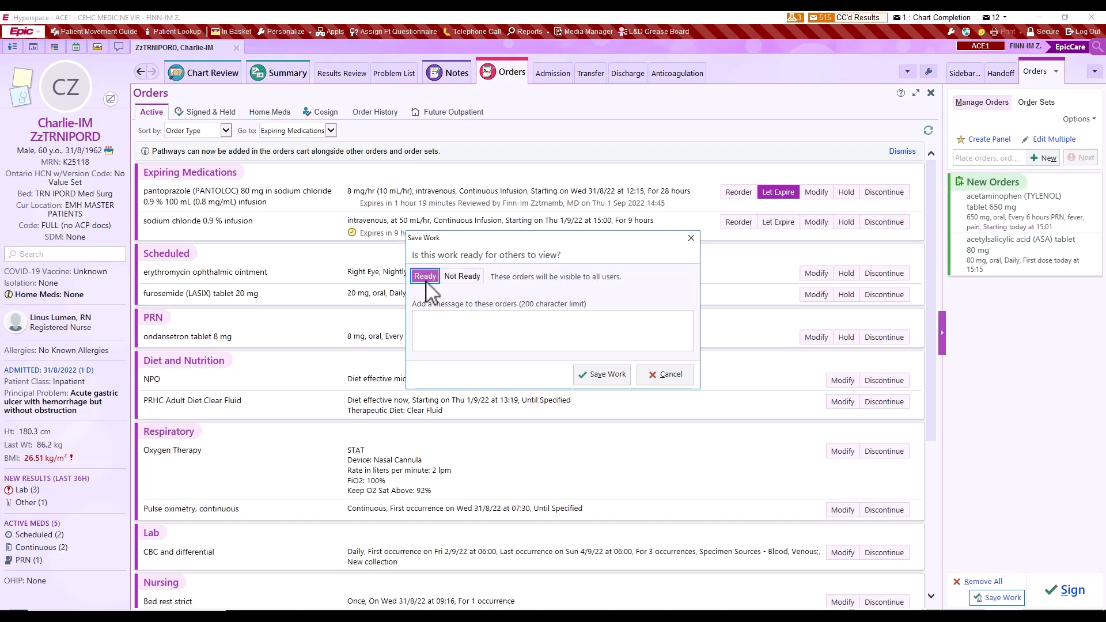
{"action": "left_click", "coordinate": [598, 376]}
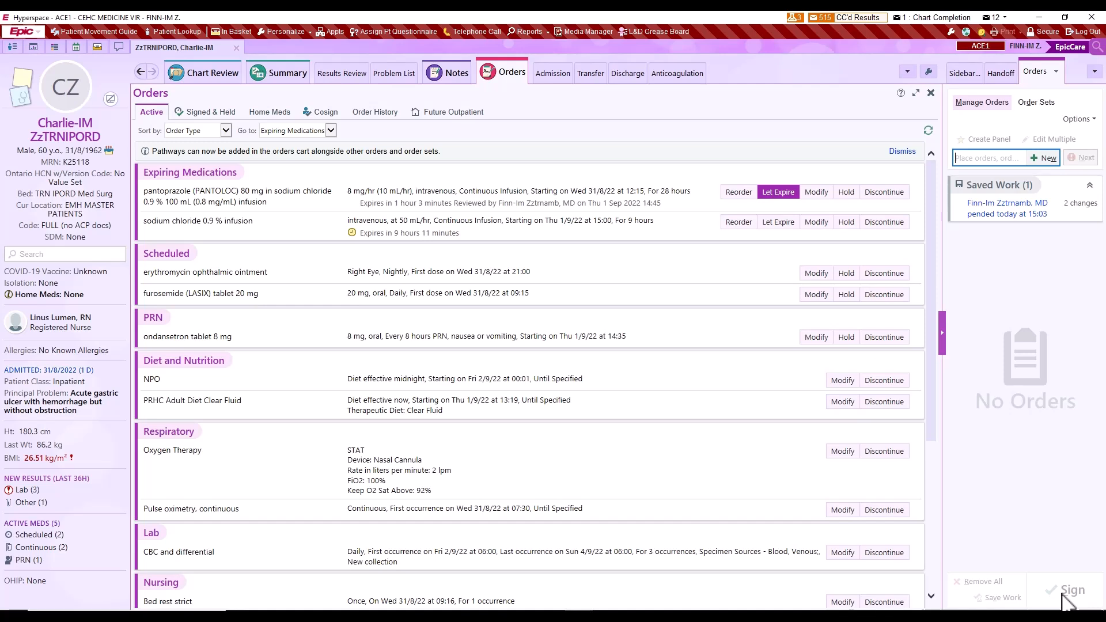
- Reopen the saved unsigned work for managing and sign its acetaminophen and acetylsalicylic acid orders
{"action": "left_click", "coordinate": [987, 215]}
{"action": "left_click", "coordinate": [987, 215]}
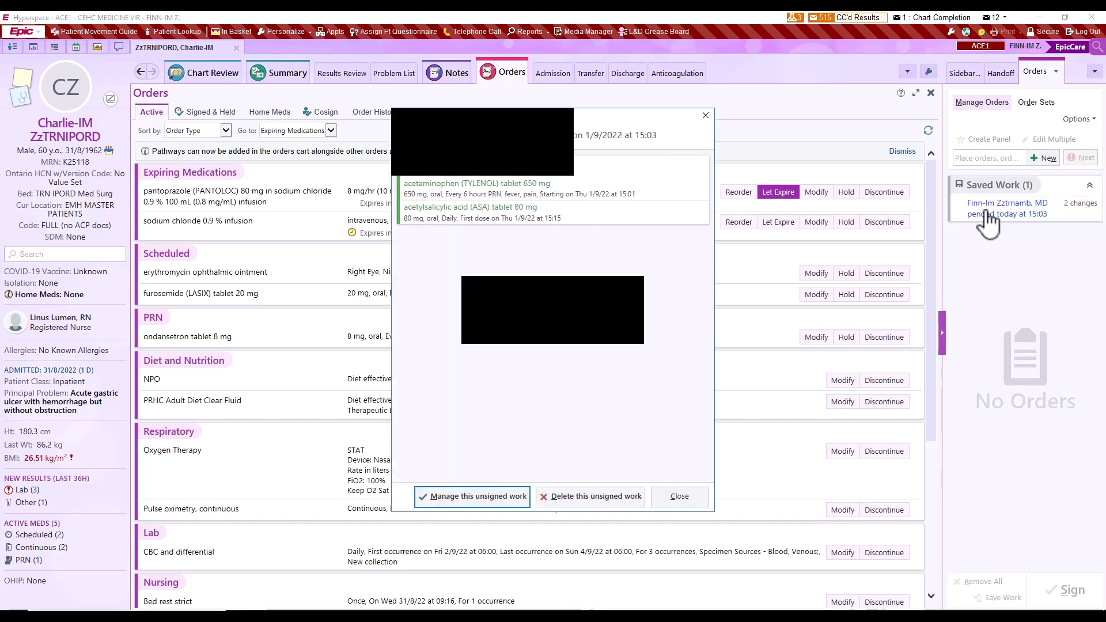
{"action": "left_click", "coordinate": [495, 504]}
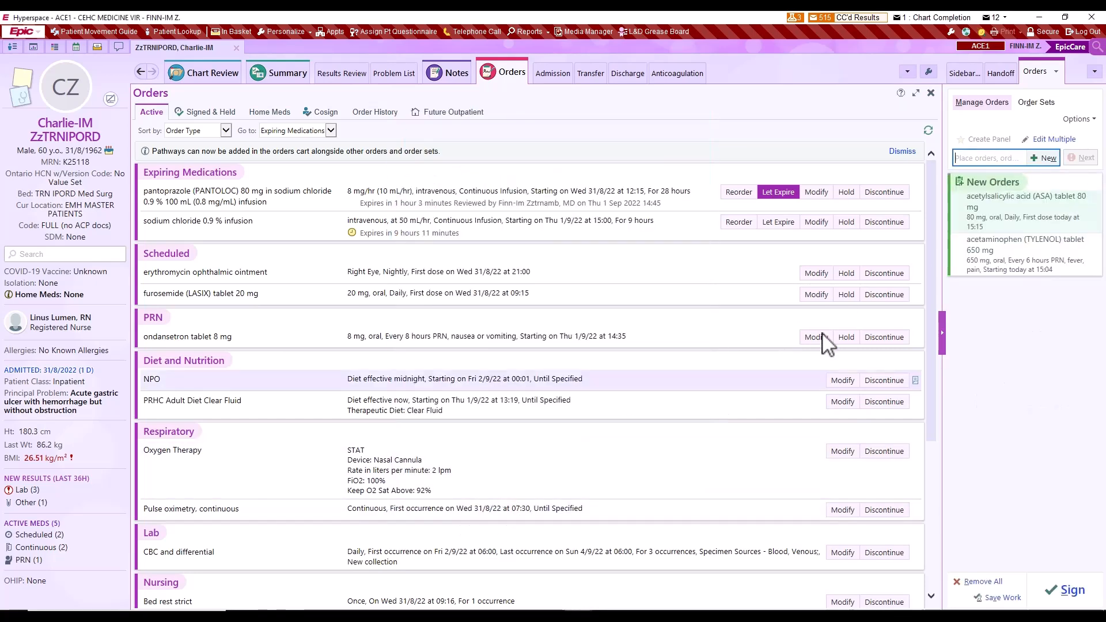
{"action": "left_click", "coordinate": [1059, 597]}
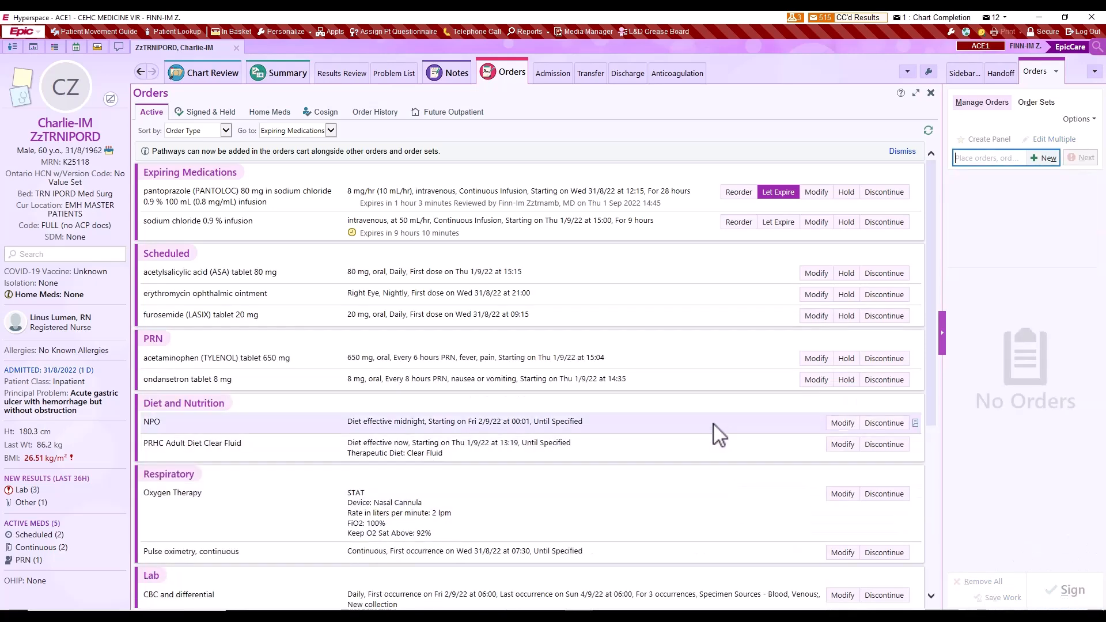
- Put the furosemide (LASIX) tablet 20 mg order on hold with the reason Contraindicated and sign the hold
{"action": "left_click", "coordinate": [847, 316]}
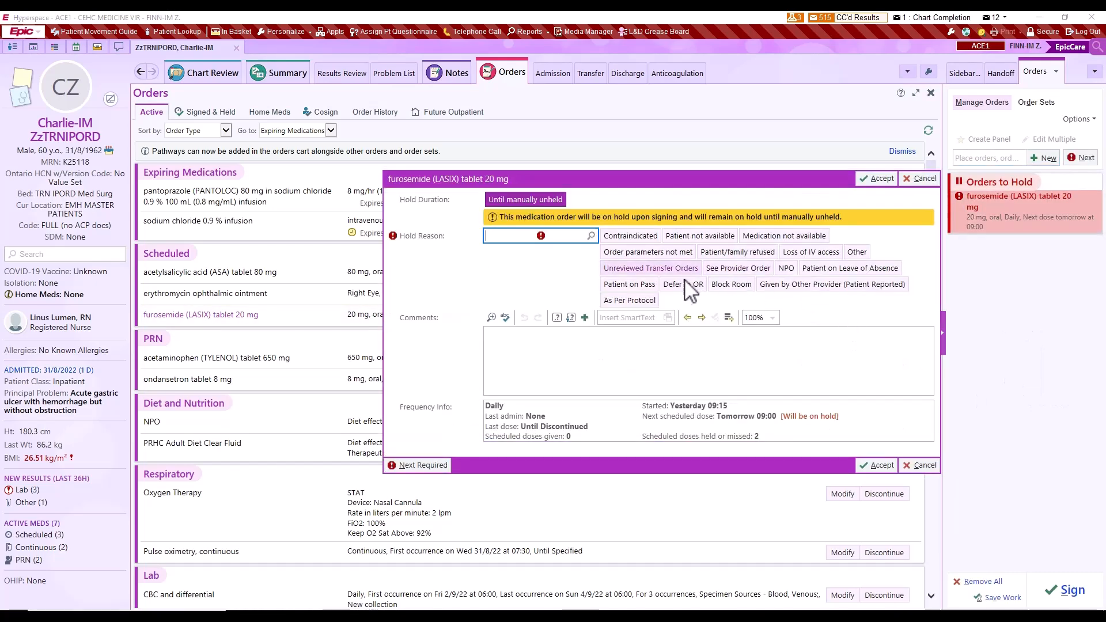
{"action": "left_click", "coordinate": [630, 236]}
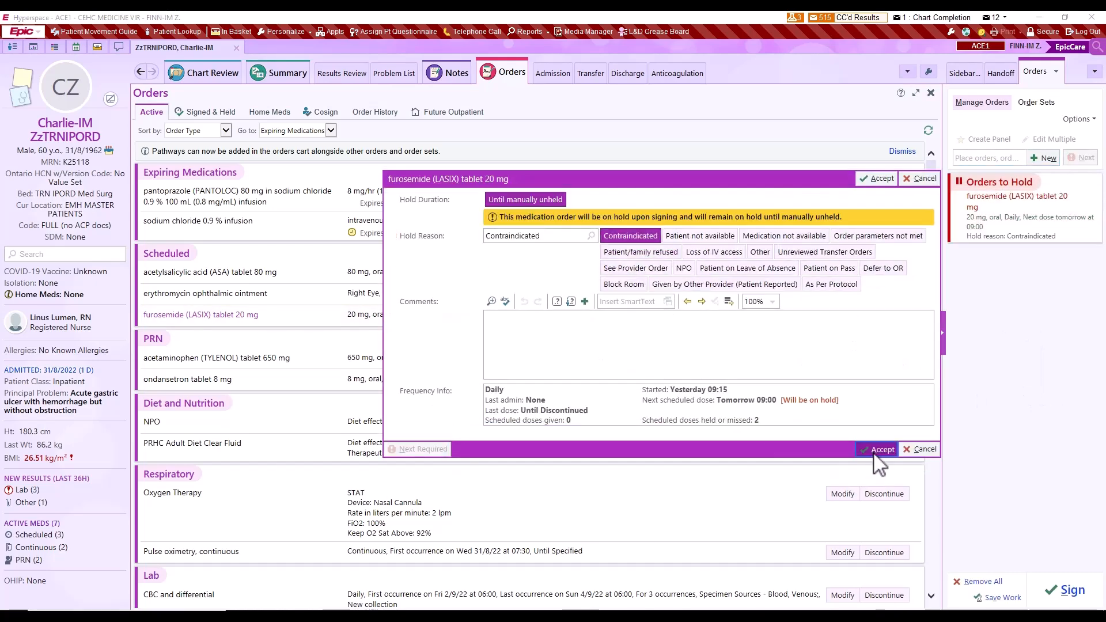
{"action": "left_click", "coordinate": [877, 466]}
{"action": "left_click", "coordinate": [1049, 600]}
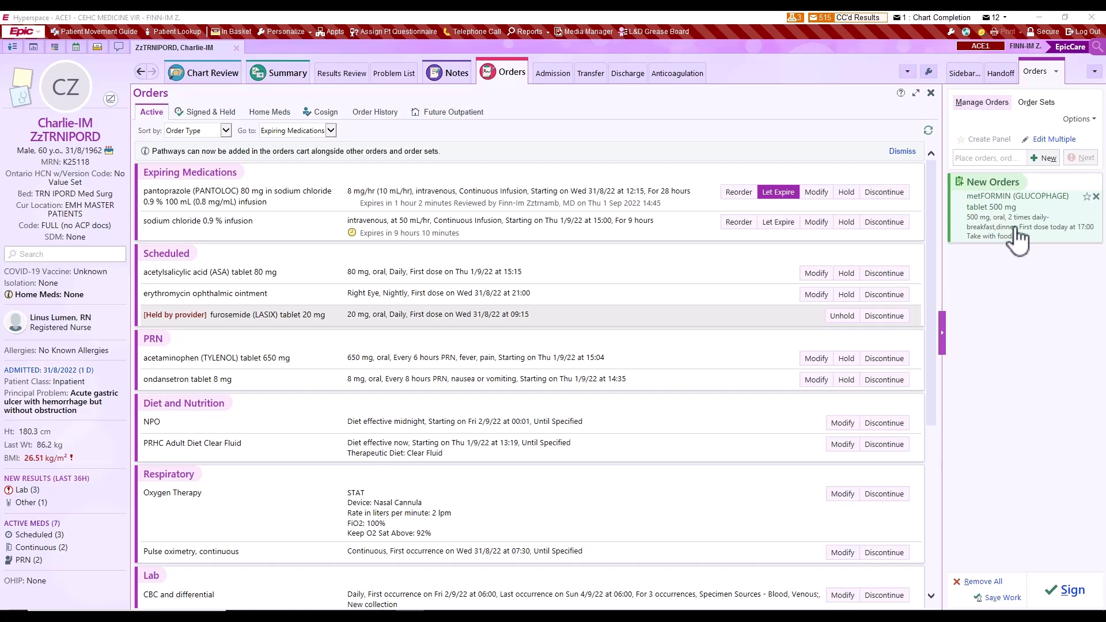
- Remove the unsigned metFORMIN (GLUCOPHAGE) tablet 500 mg order from the new orders
{"action": "left_click", "coordinate": [1097, 197]}
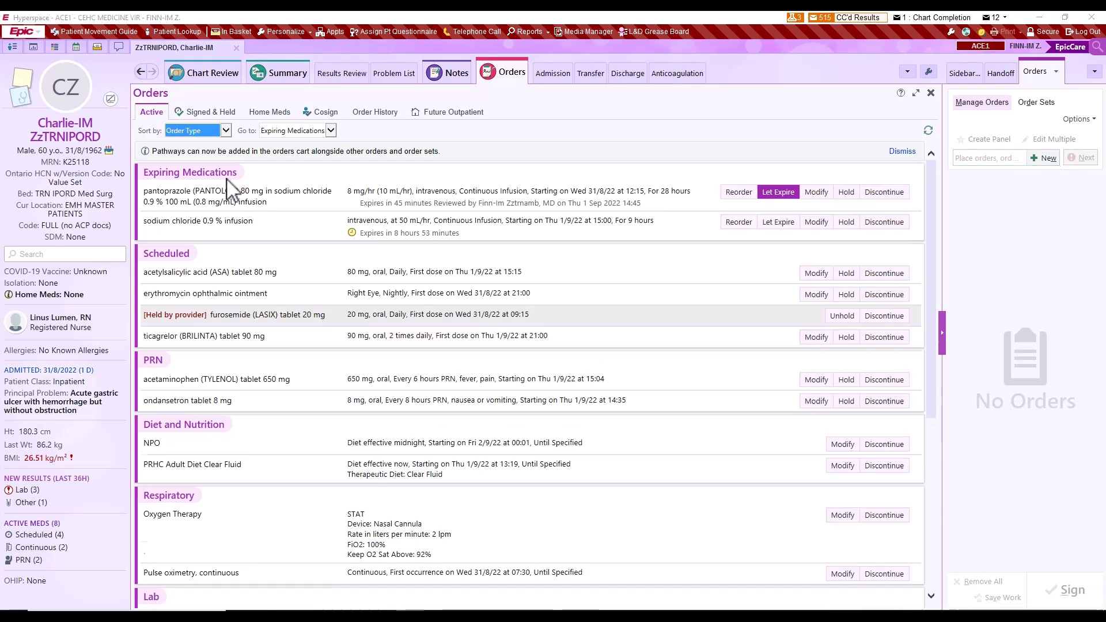
- Release the signed and held dimenhyDRINATE (GRAVOL) injection and amLODIPine (NORVASC) tablet orders
{"action": "left_click", "coordinate": [207, 112]}
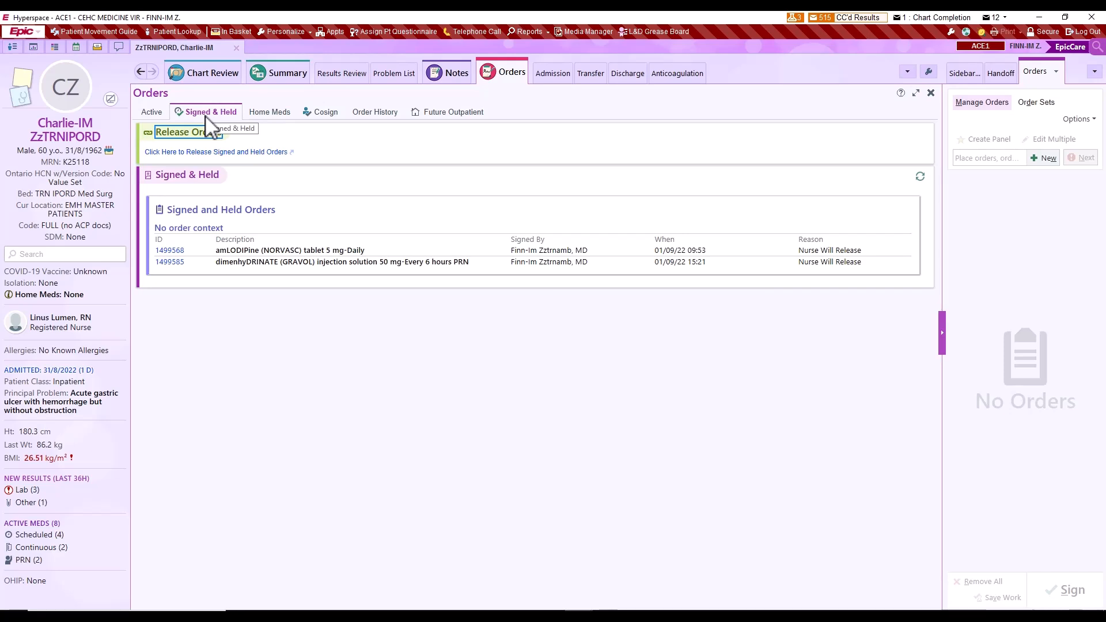
{"action": "mouse_move", "coordinate": [133, 162]}
{"action": "left_mouse_down"}
{"action": "mouse_move", "coordinate": [736, 335]}
{"action": "mouse_move", "coordinate": [908, 318]}
{"action": "left_mouse_up"}
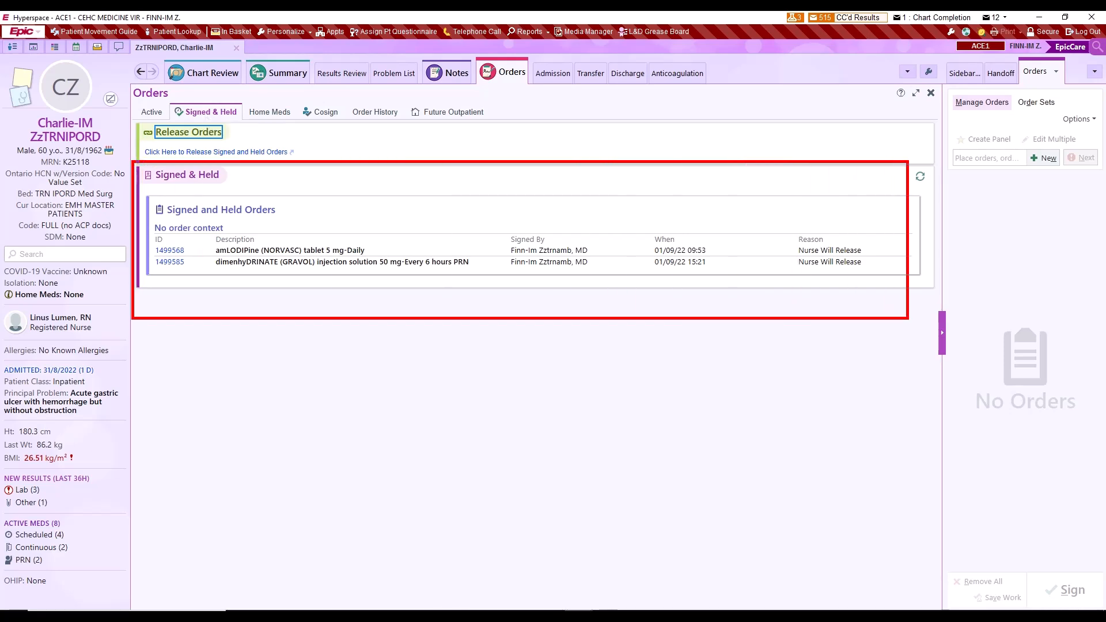
{"action": "key", "text": "Escape"}
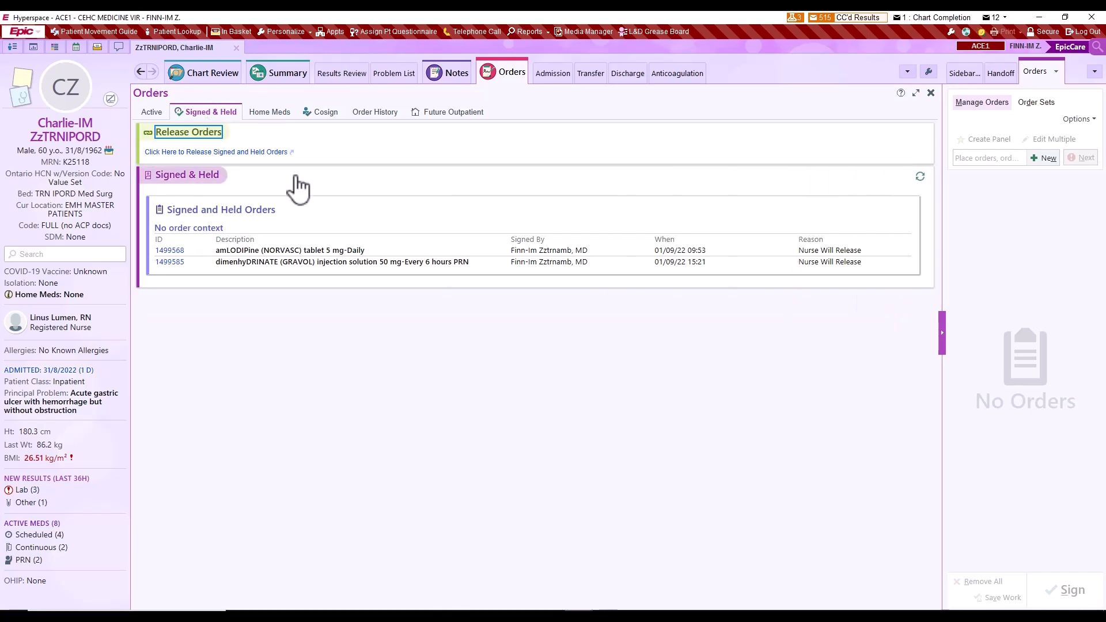
{"action": "left_click", "coordinate": [265, 153]}
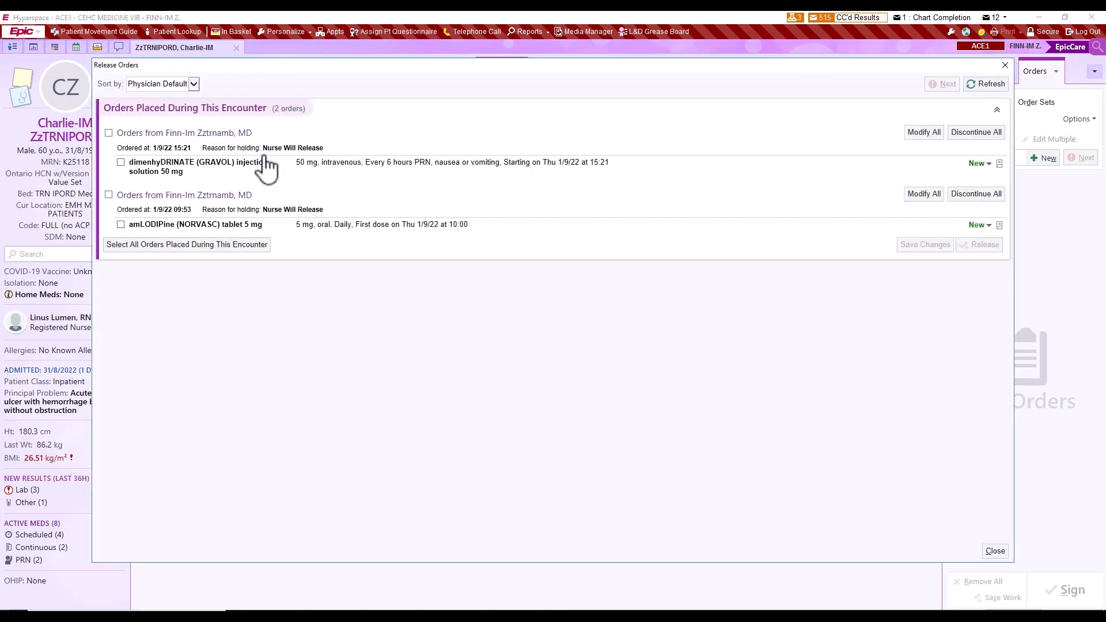
{"action": "left_click", "coordinate": [108, 195]}
{"action": "left_click", "coordinate": [108, 132]}
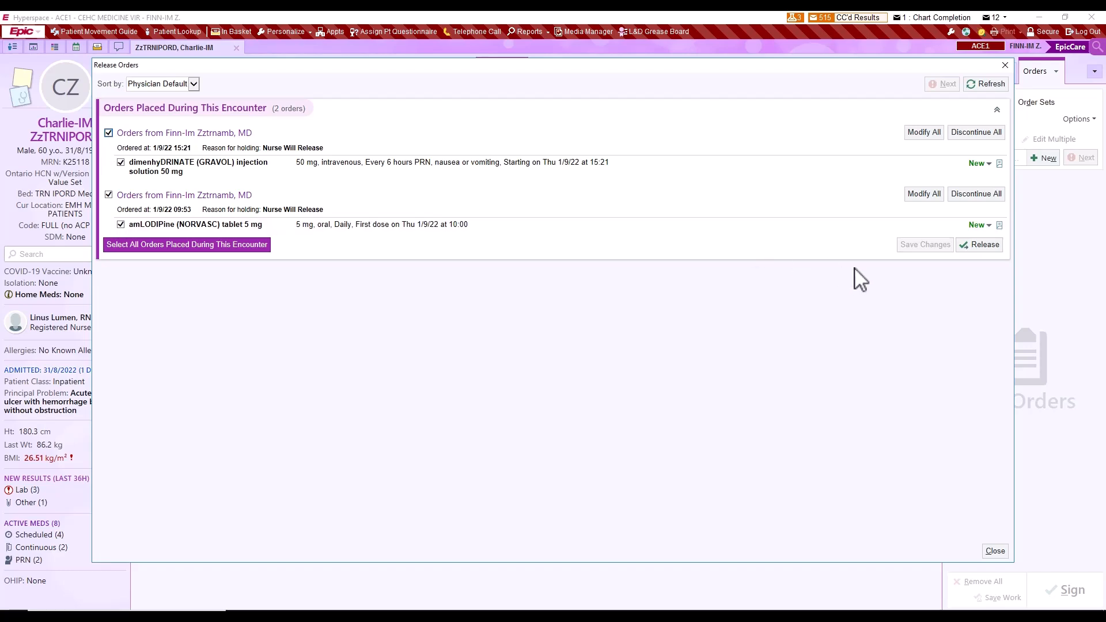
{"action": "left_click", "coordinate": [981, 248]}
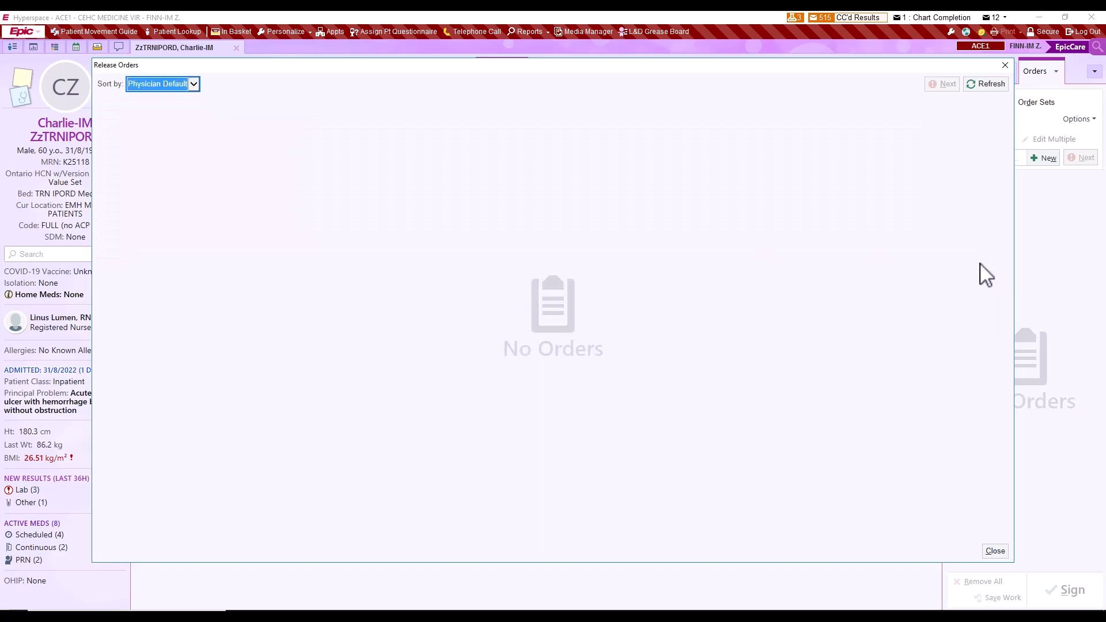
- Close the order release window and mark the patient's prior to admission home medications as reviewed
{"action": "left_click", "coordinate": [995, 551]}
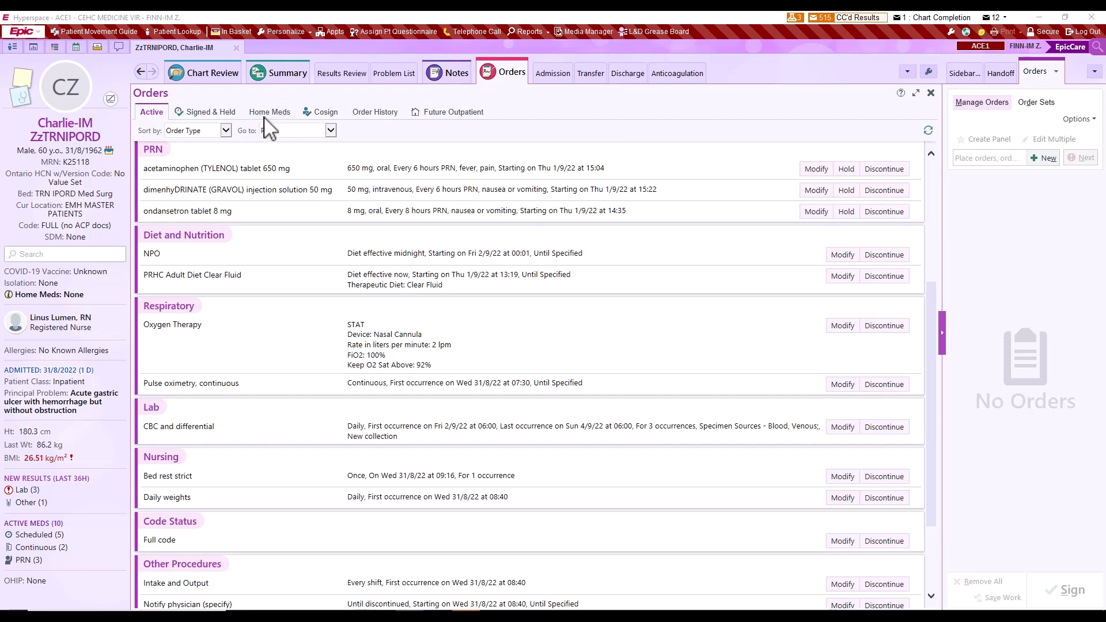
{"action": "left_click", "coordinate": [266, 114]}
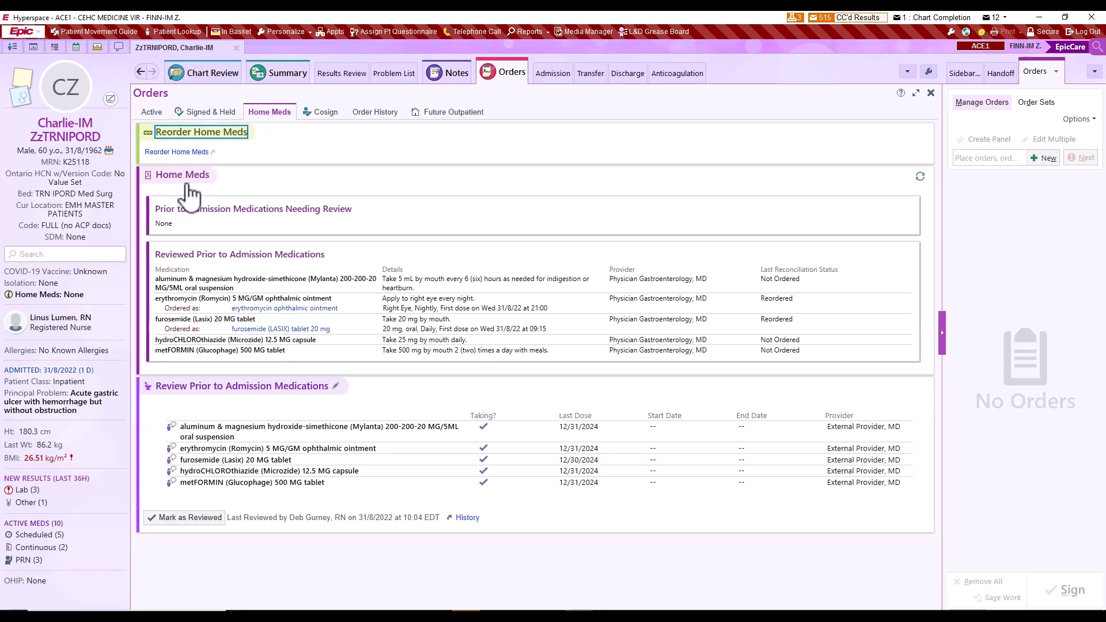
{"action": "key", "text": "XF86AudioLowerVolume"}
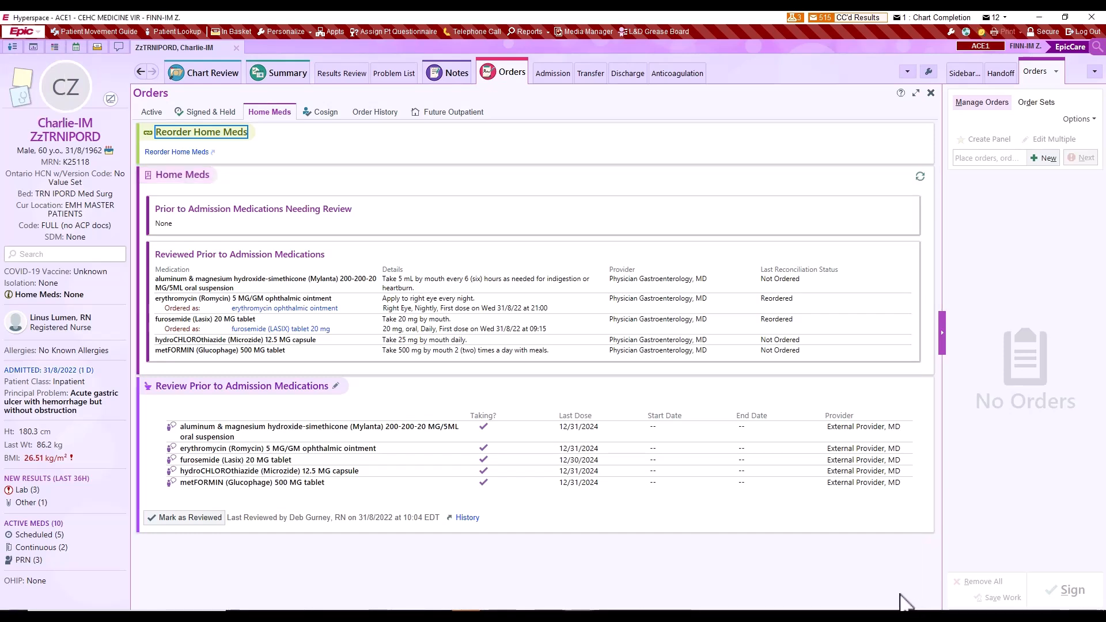
{"action": "left_click", "coordinate": [180, 522]}
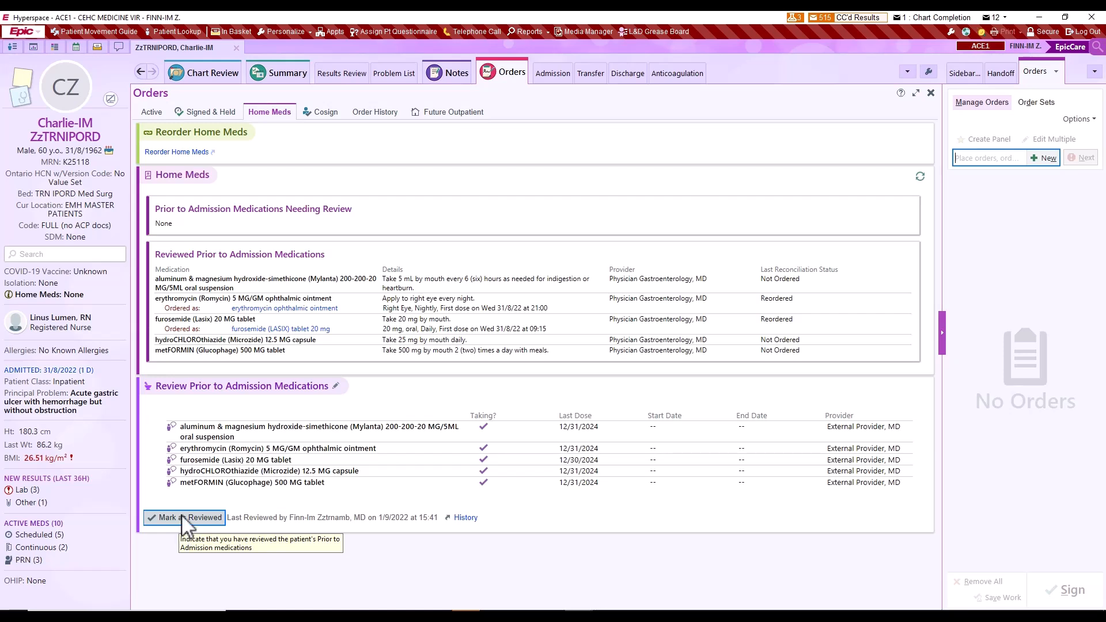
- Go to reordering home meds and add amLODIPine (NORVASC) 10 mg tablet to the prior to admission medications
{"action": "left_click", "coordinate": [179, 157]}
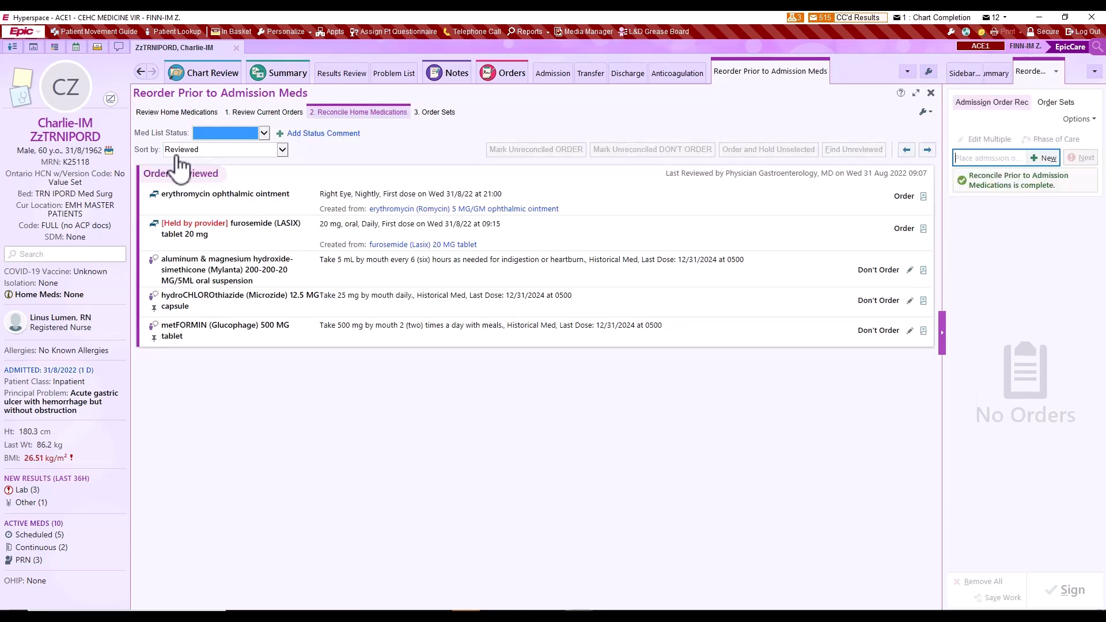
{"action": "left_click", "coordinate": [911, 270]}
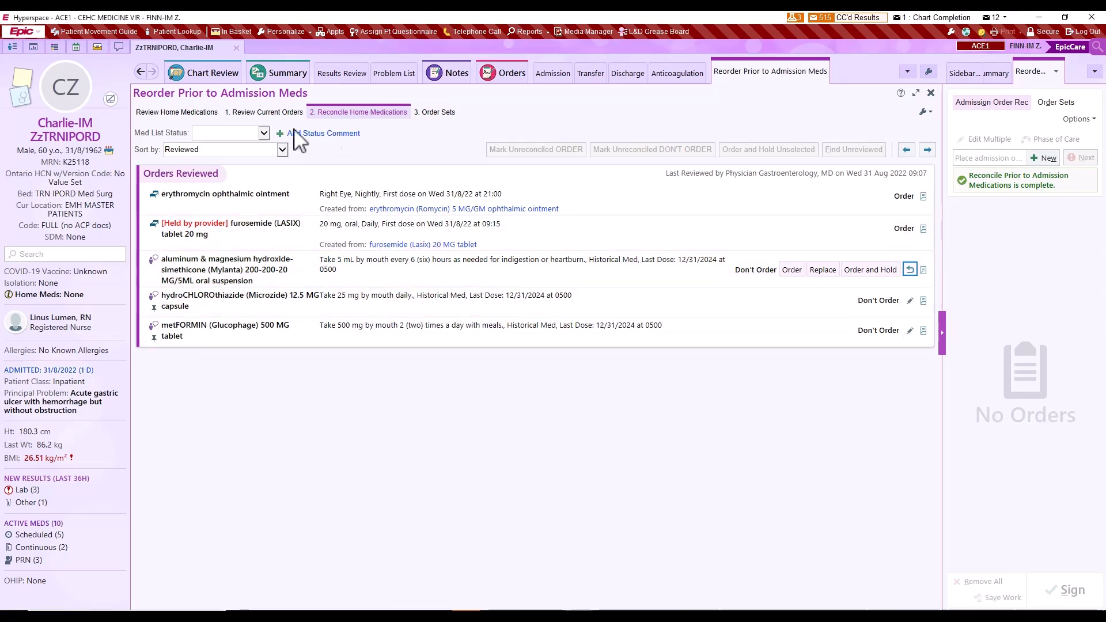
{"action": "left_click", "coordinate": [196, 113]}
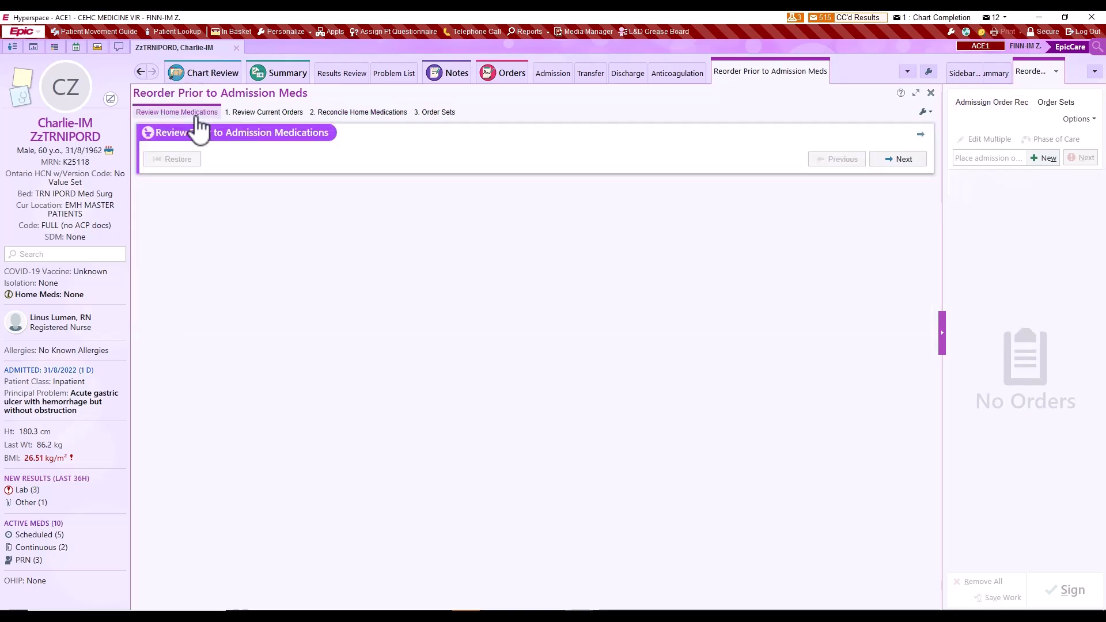
{"action": "left_click", "coordinate": [204, 157]}
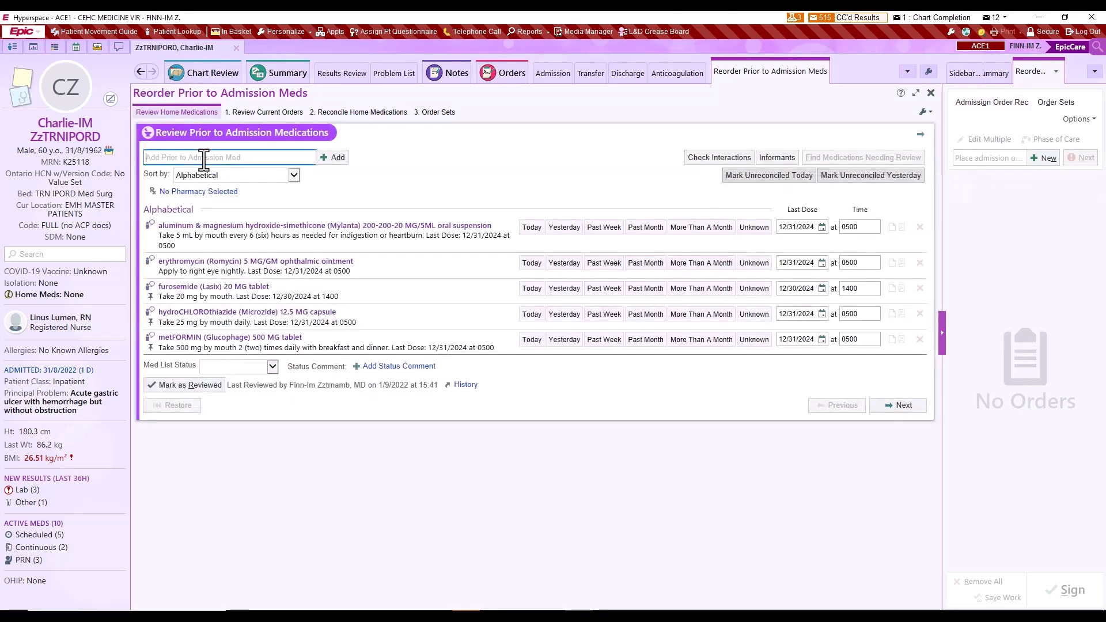
{"action": "type", "text": "amldo"}
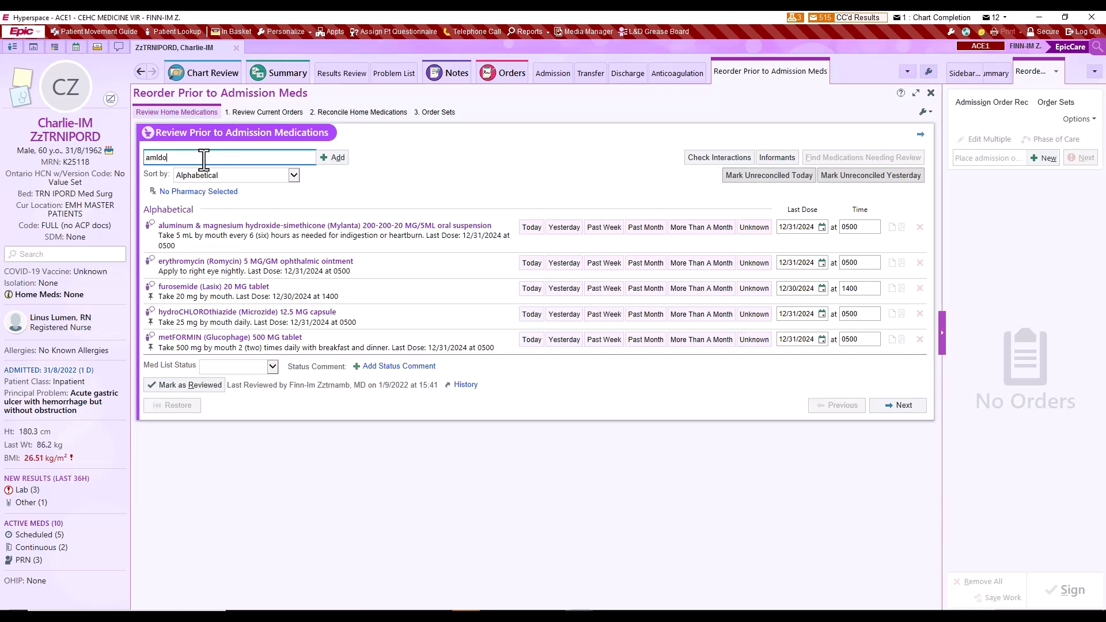
{"action": "key", "text": "Return"}
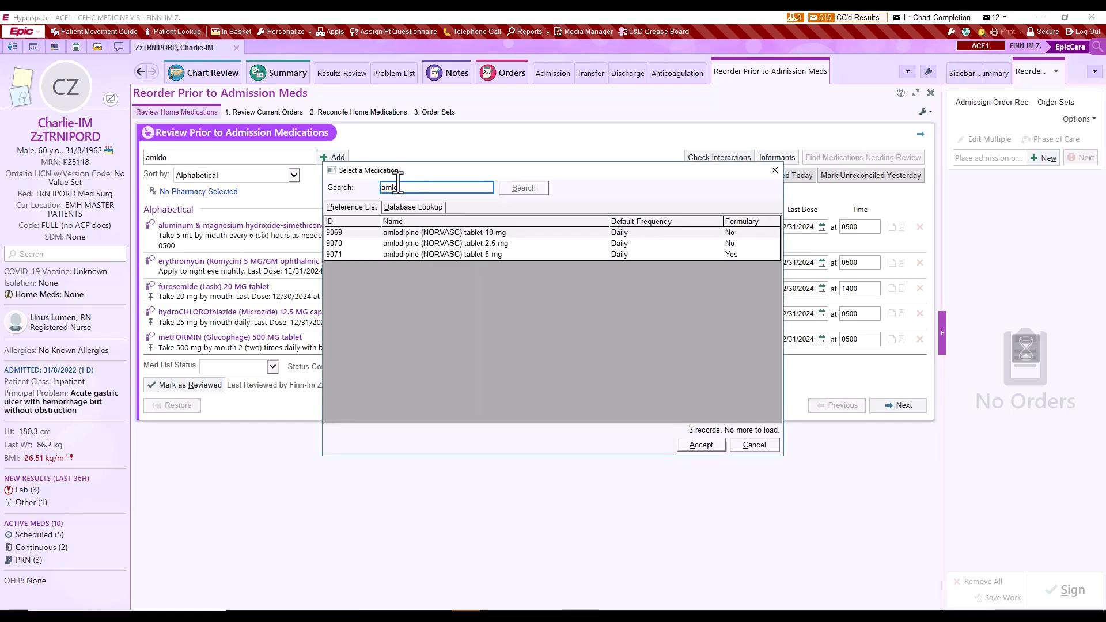
{"action": "double_click", "coordinate": [513, 234]}
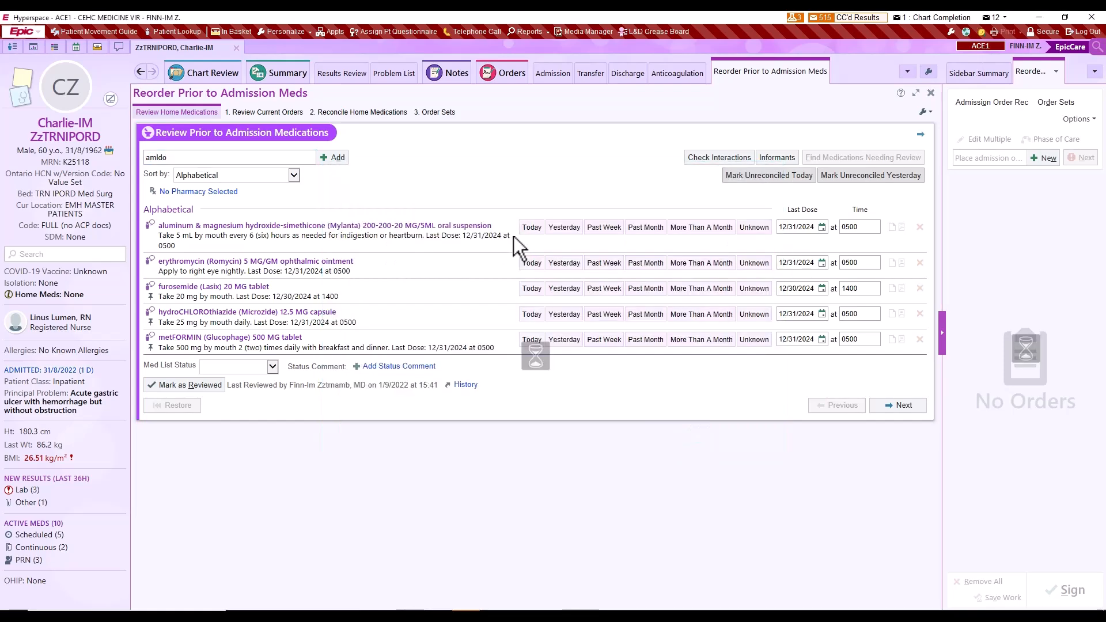
{"action": "left_click", "coordinate": [847, 578]}
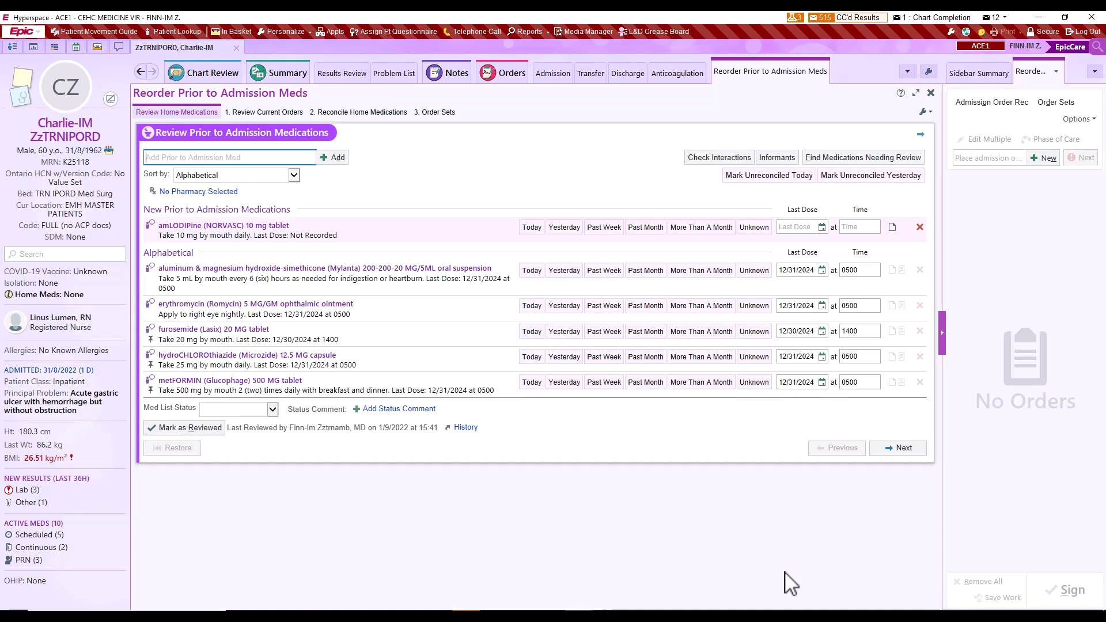
- Set the dose of the furosemide (Lasix) 20 MG tablet home medication to 40 mg and accept the change
{"action": "left_click", "coordinate": [230, 337]}
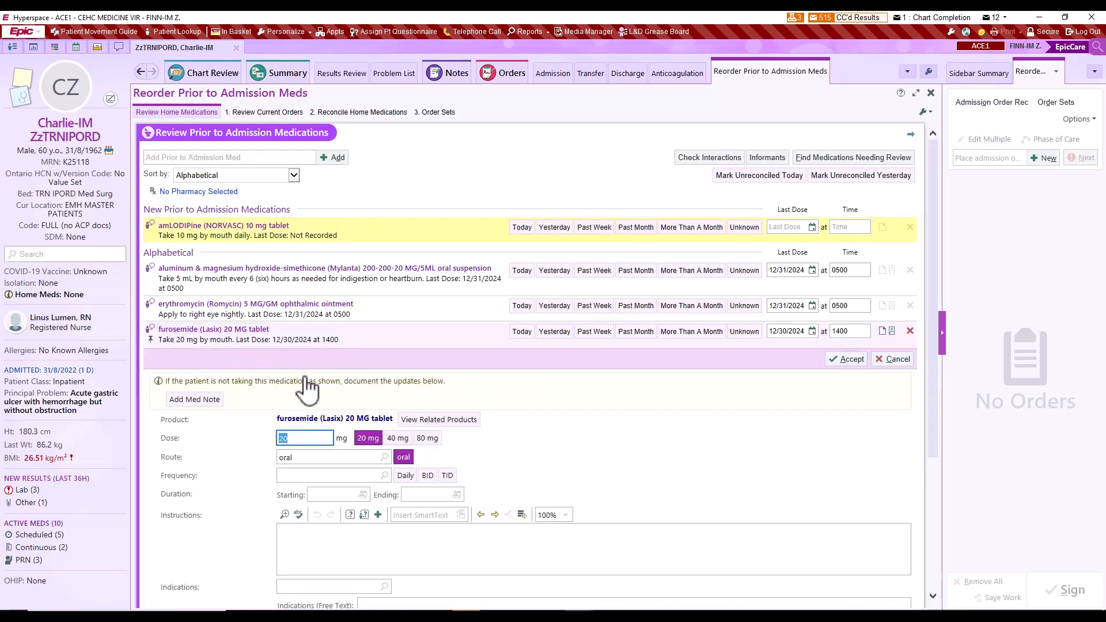
{"action": "left_click", "coordinate": [396, 440]}
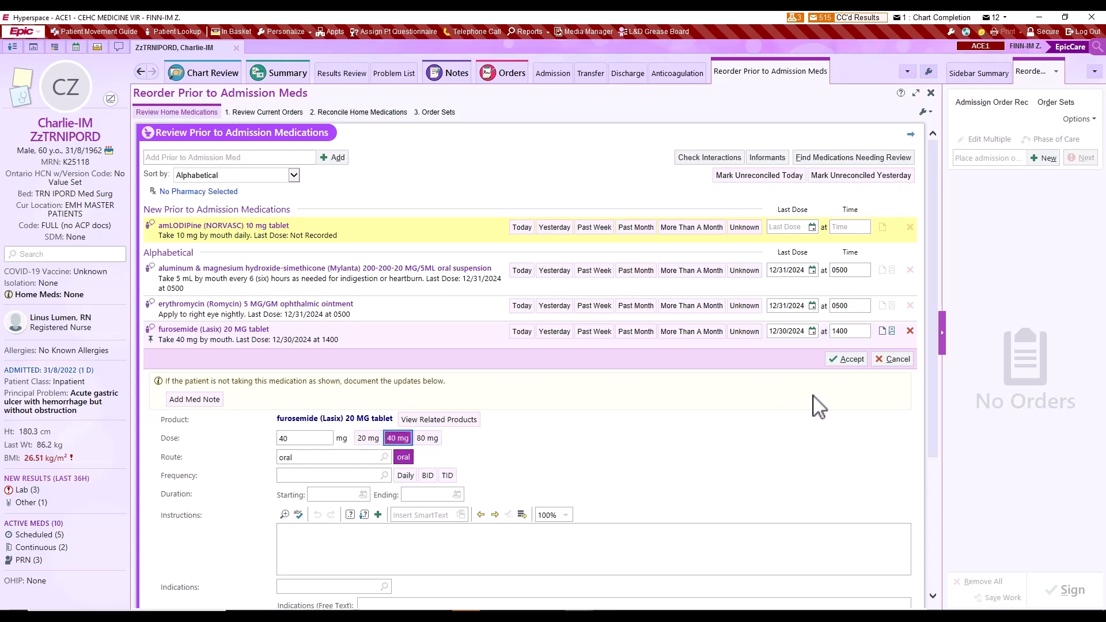
{"action": "left_click", "coordinate": [849, 359]}
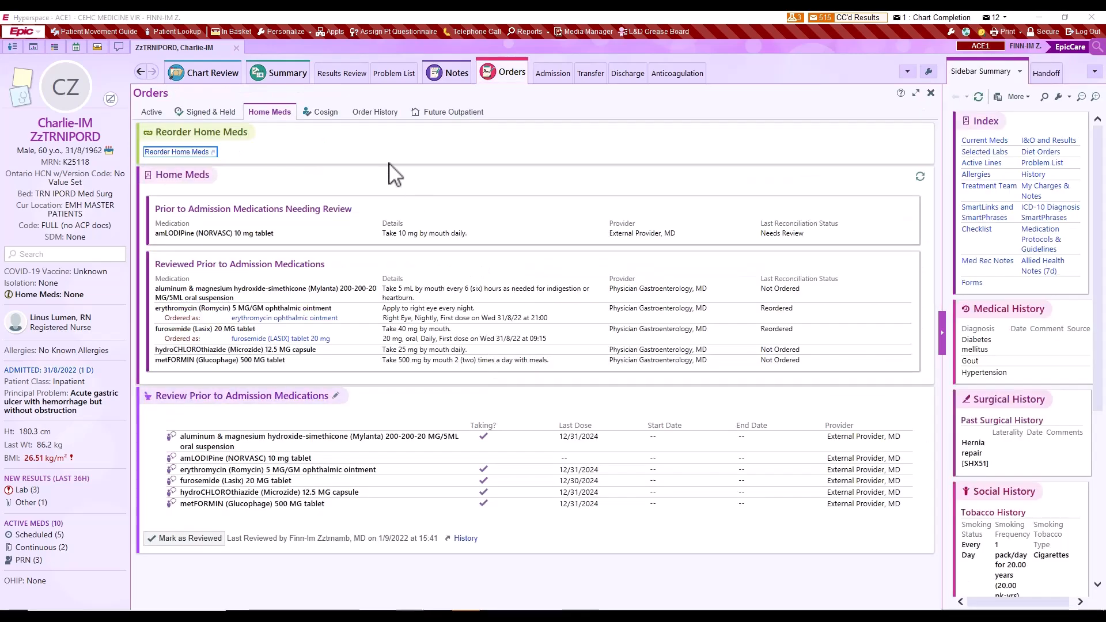
- Examine the orders needing cosign, including who entered or ordered them and their sign and decline options
{"action": "left_click", "coordinate": [325, 120]}
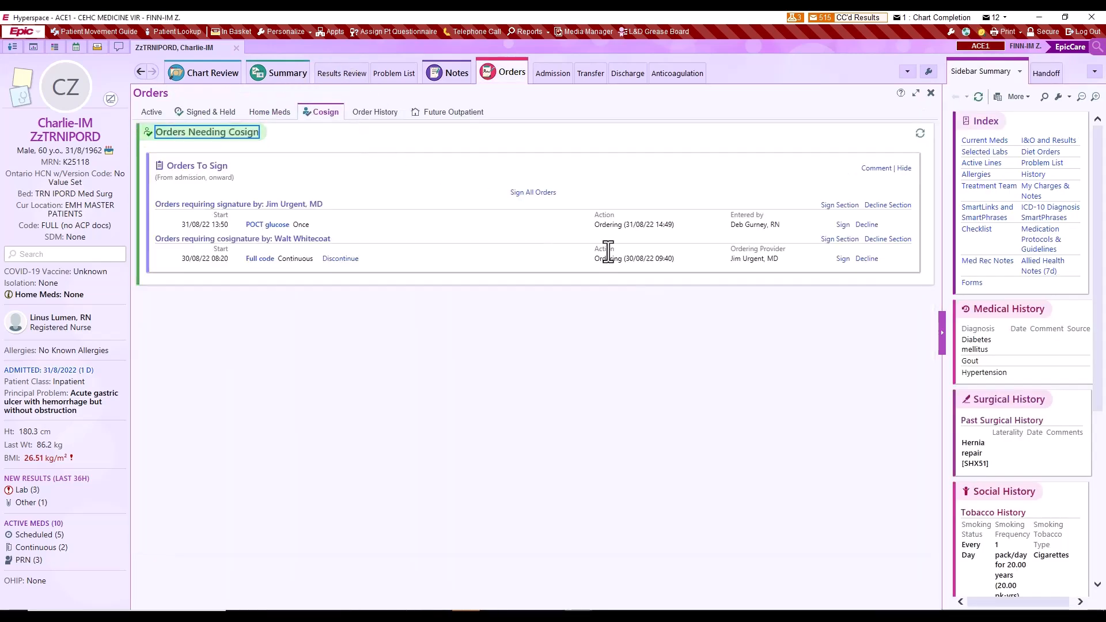
{"action": "mouse_move", "coordinate": [715, 151]}
{"action": "left_mouse_down"}
{"action": "mouse_move", "coordinate": [791, 245]}
{"action": "mouse_move", "coordinate": [955, 274]}
{"action": "left_mouse_up"}
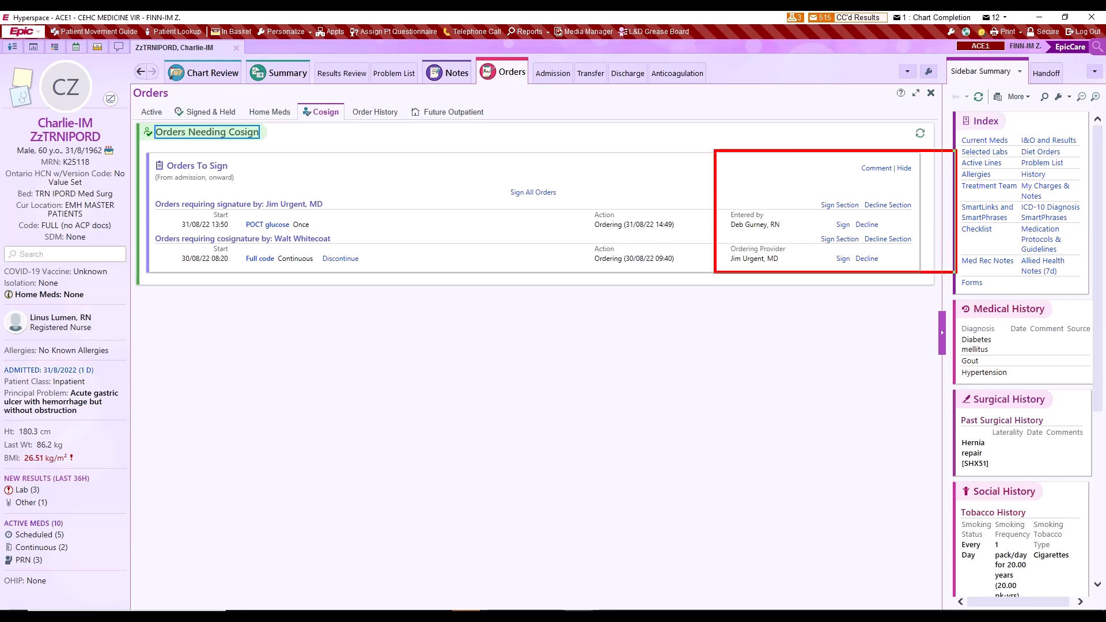
{"action": "key", "text": "Escape"}
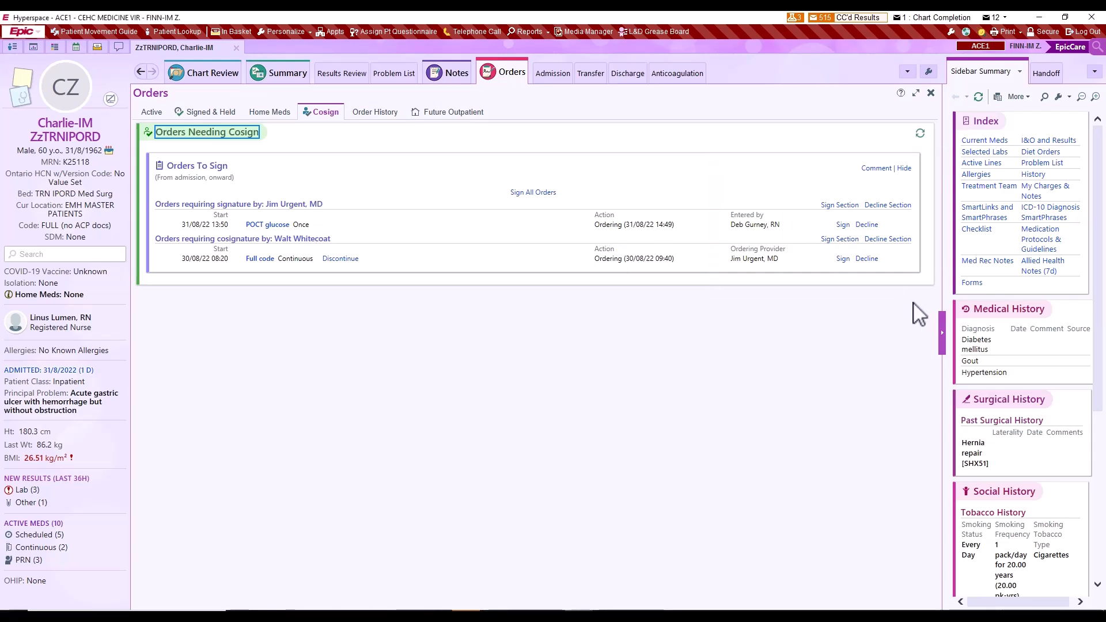
- Filter the order history to medications only and switch it to the Since Admission view
{"action": "left_click", "coordinate": [376, 114]}
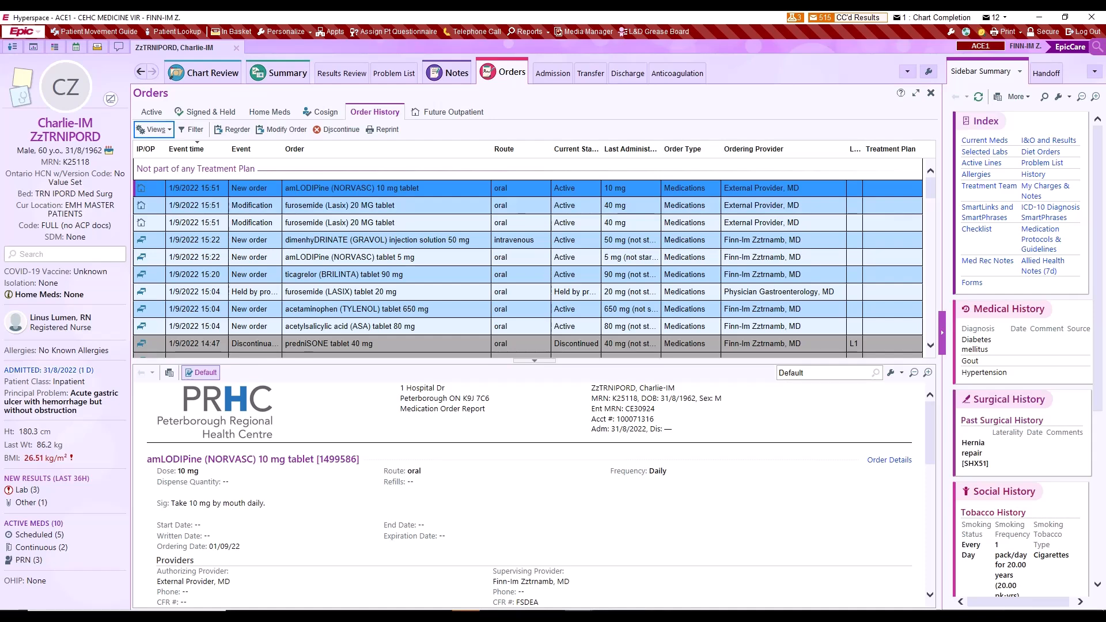
{"action": "left_click", "coordinate": [192, 130]}
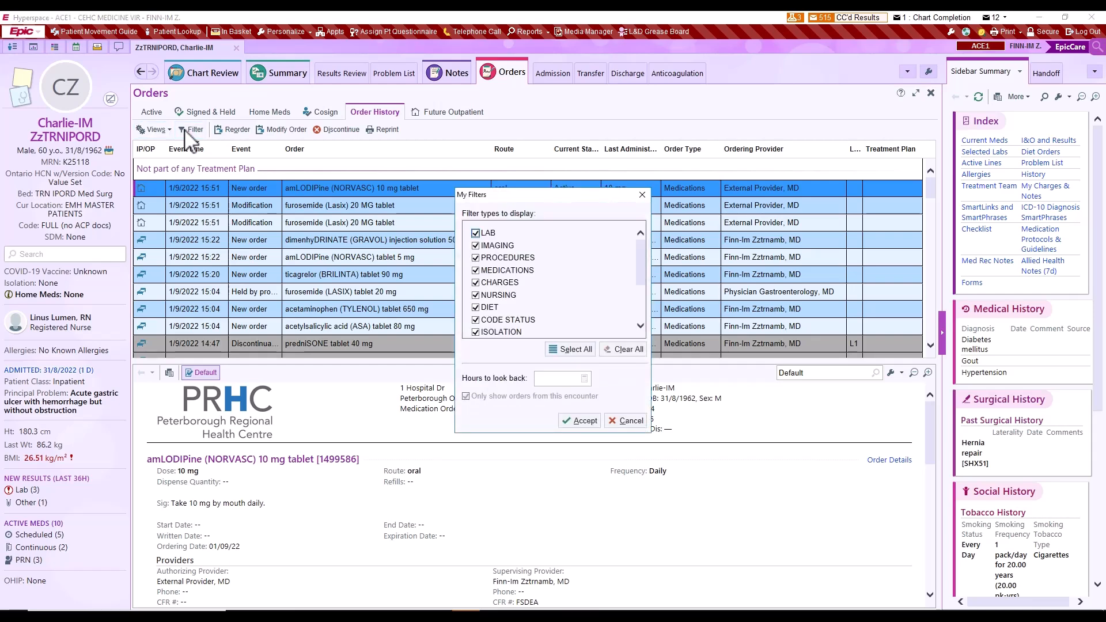
{"action": "left_click", "coordinate": [622, 349]}
{"action": "left_click", "coordinate": [481, 271]}
{"action": "left_click", "coordinate": [594, 421]}
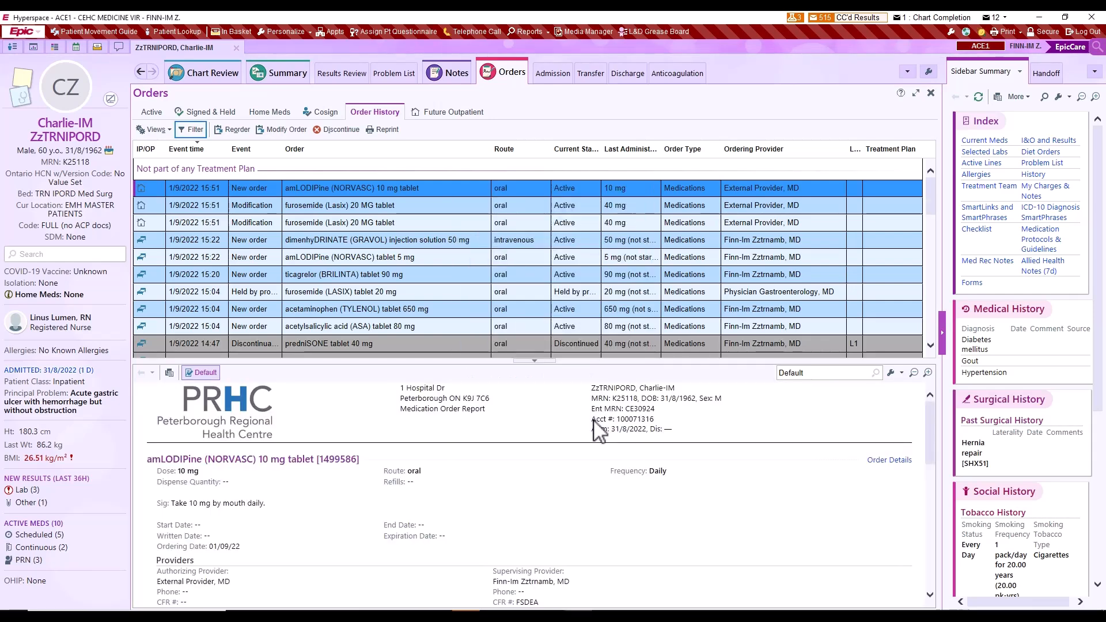
{"action": "left_click", "coordinate": [166, 130]}
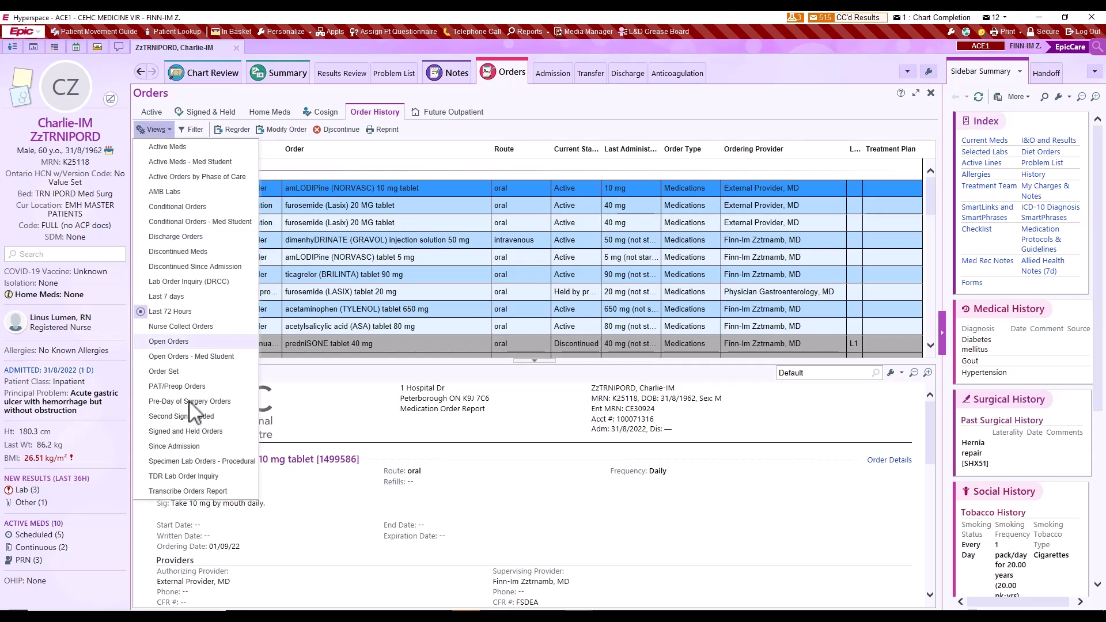
{"action": "left_click", "coordinate": [190, 447]}
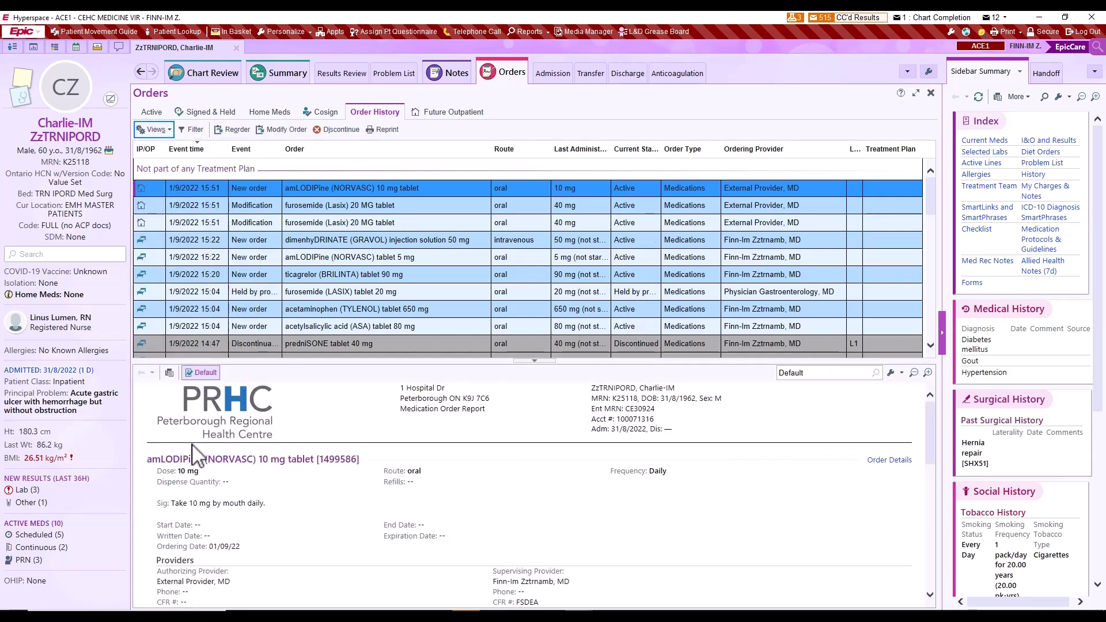
- Show the patient's future outpatient and discharge orders
{"action": "key", "text": "ctrl"}
{"action": "left_click", "coordinate": [447, 117]}
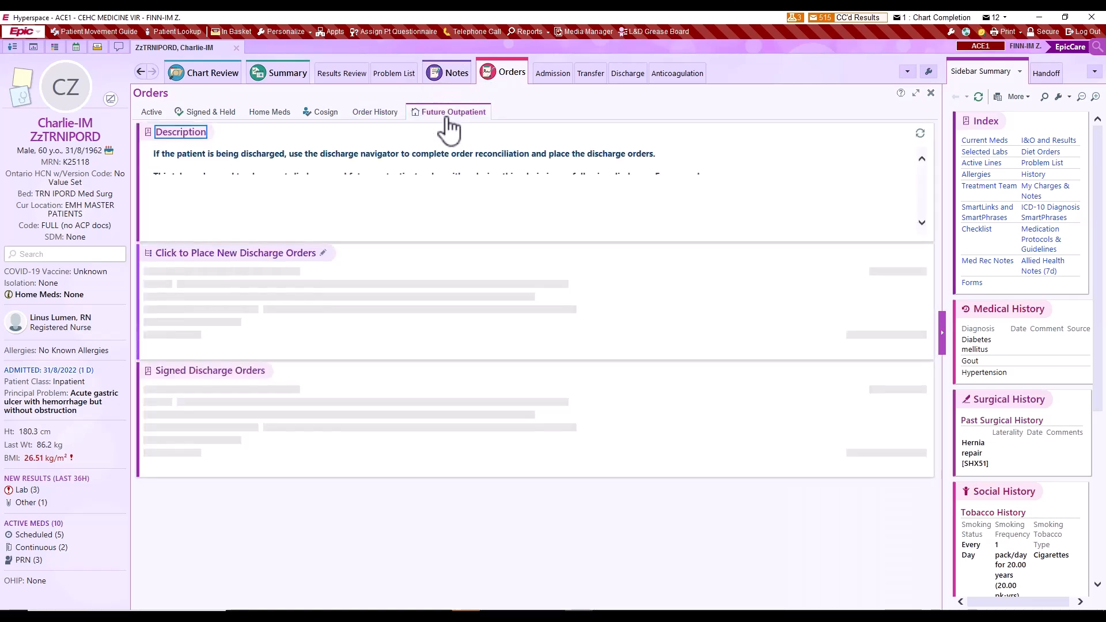